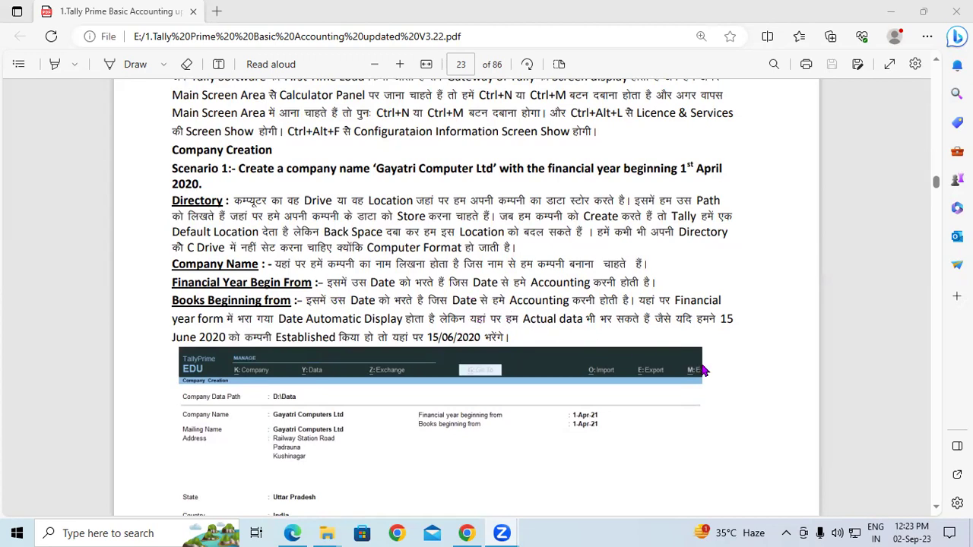
- Minimize the Tally Prime tutorial PDF in Edge so File Explorer shows
click(886, 14)
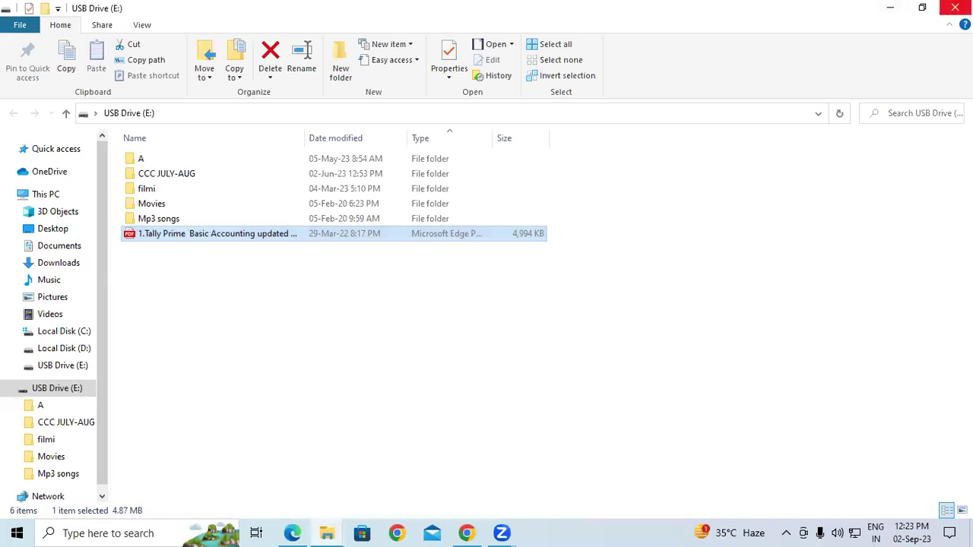
- Go up to This PC, close File Explorer and launch TallyPrime from the desktop
key(alt+Up)
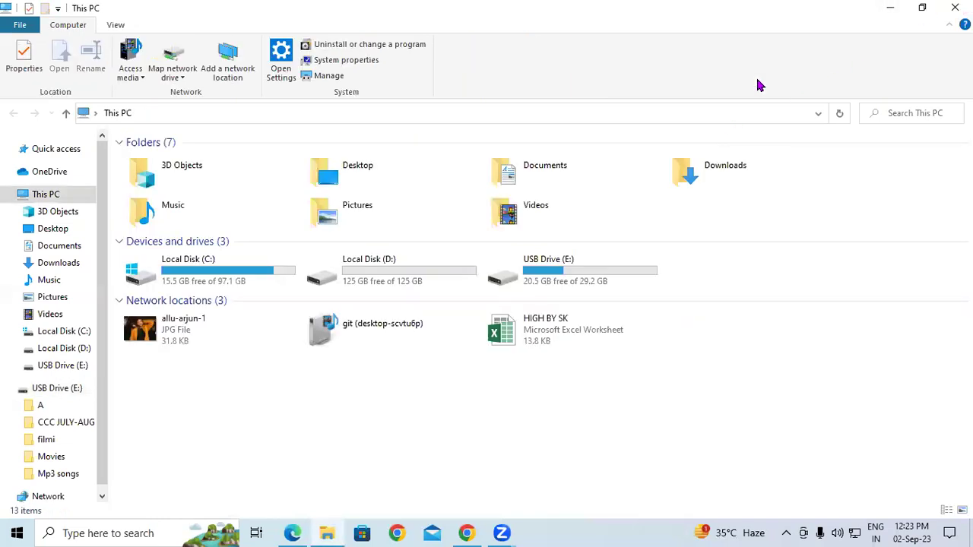
click(955, 7)
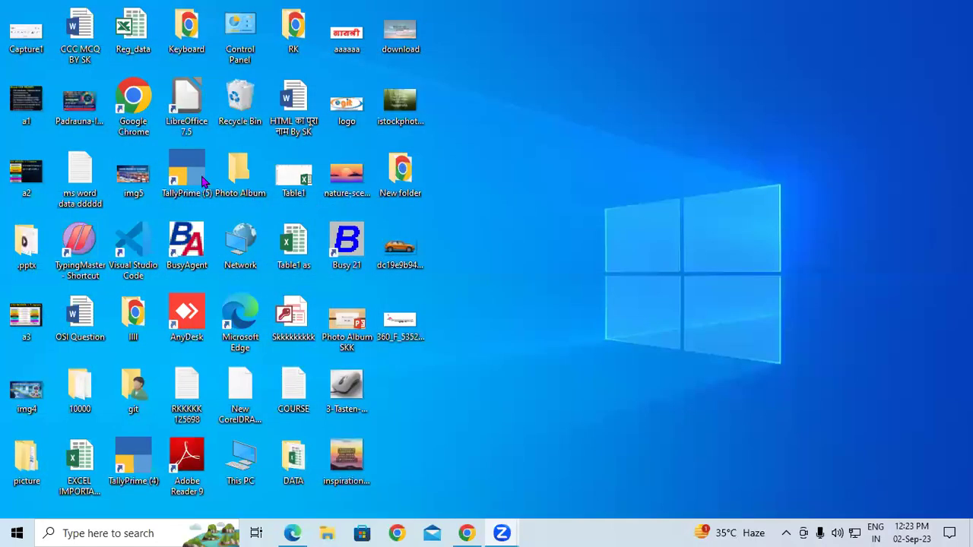
double_click(202, 181)
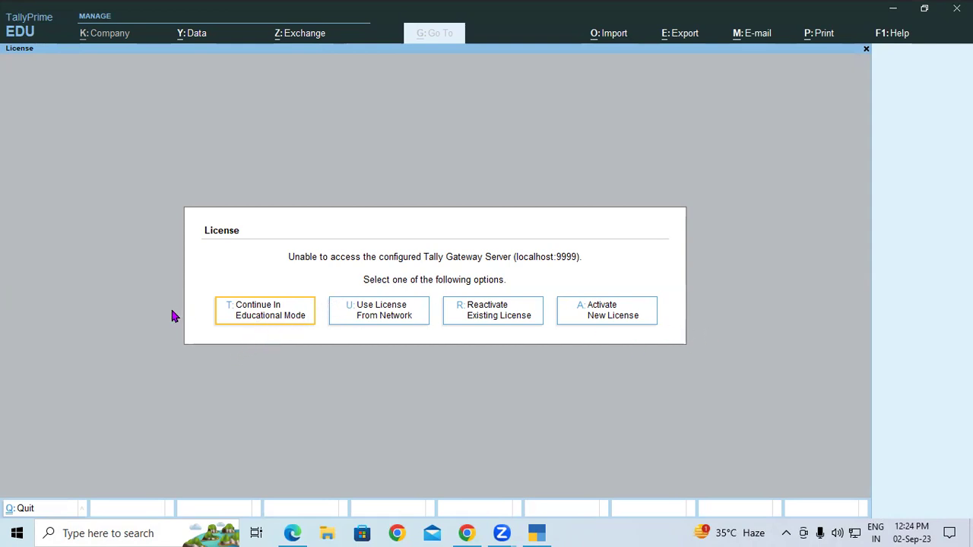
- Continue in Educational Mode, open Gayatri Computer Ltd, and choose Create Company
click(270, 317)
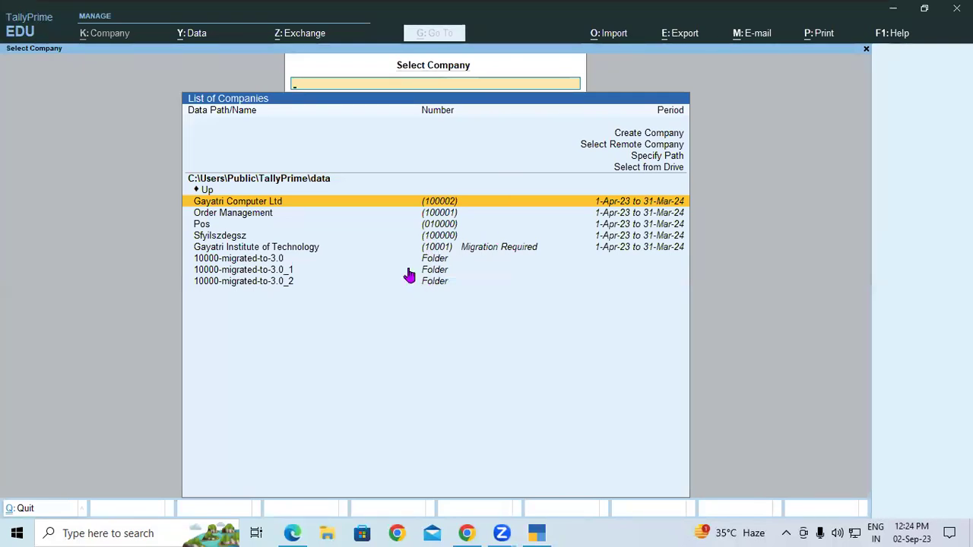
key(Return)
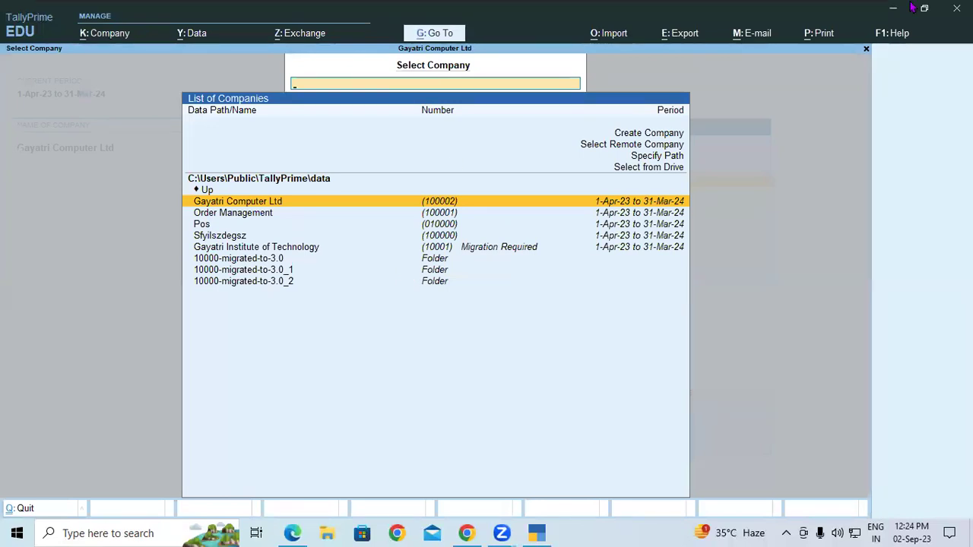
click(625, 136)
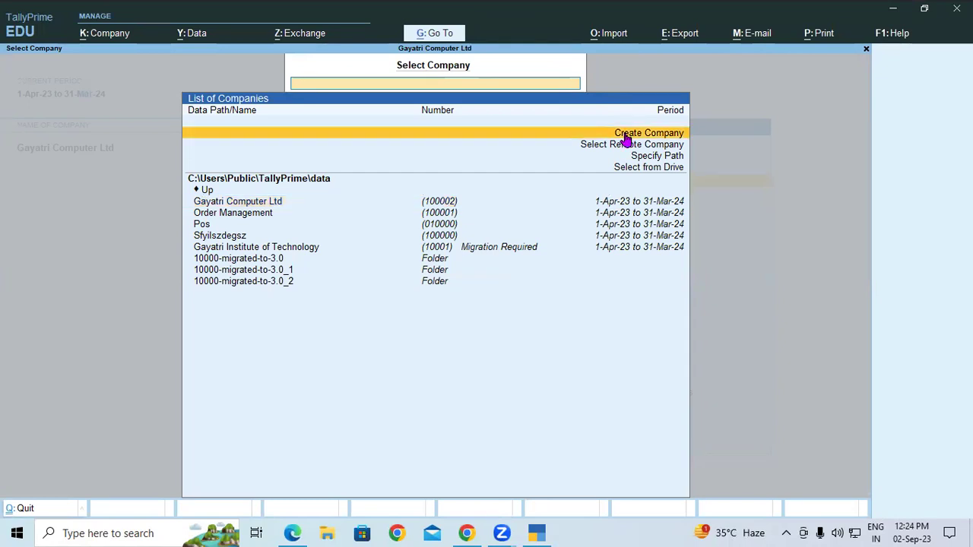
- Open a blank Company Creation form and move to the Company Data Path field
click(625, 134)
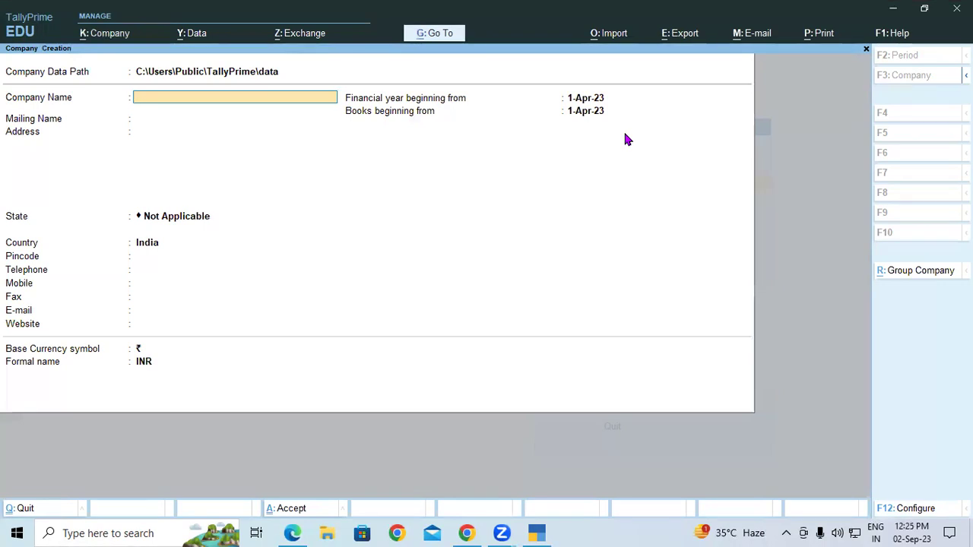
key(BackSpace)
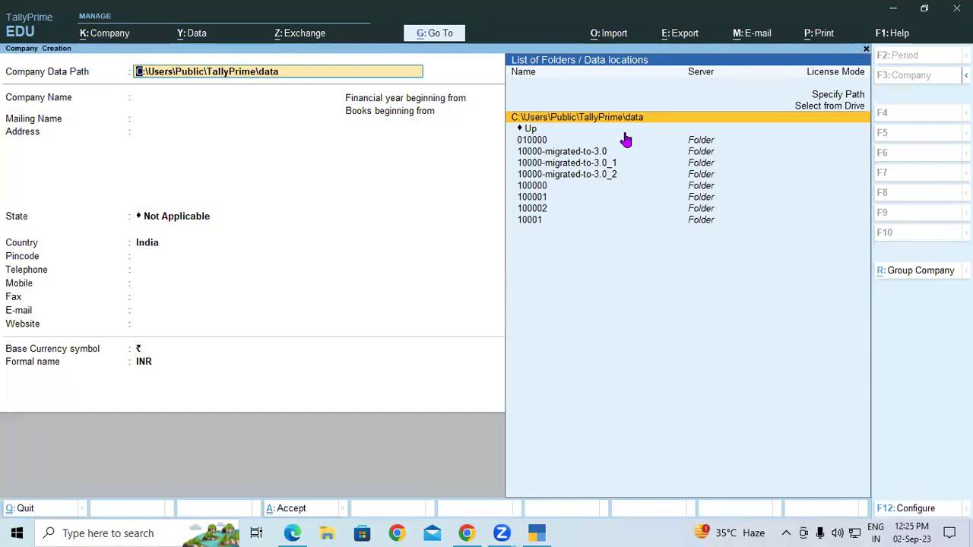
- Set the company data path to a newly created folder d:/tally12.1pm
text(d)
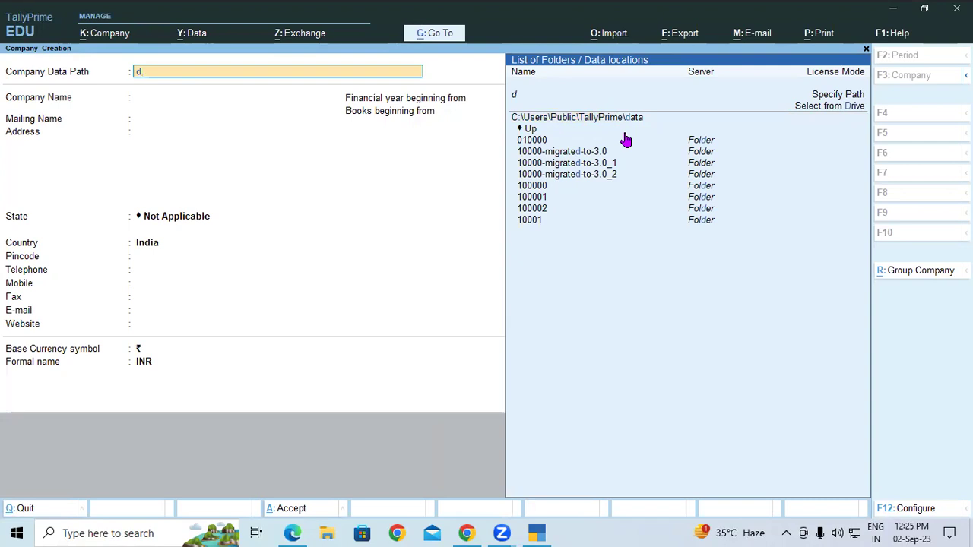
text(:/)
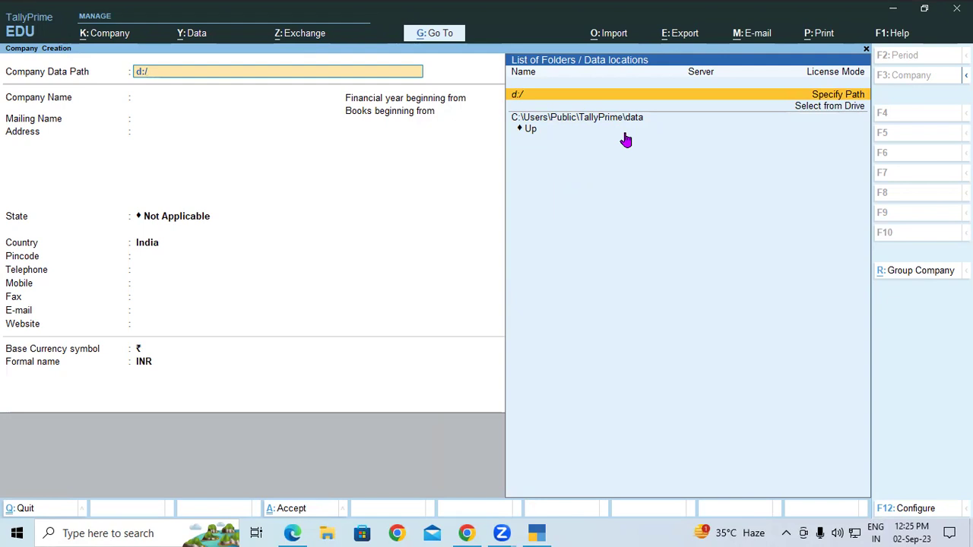
text(tall)
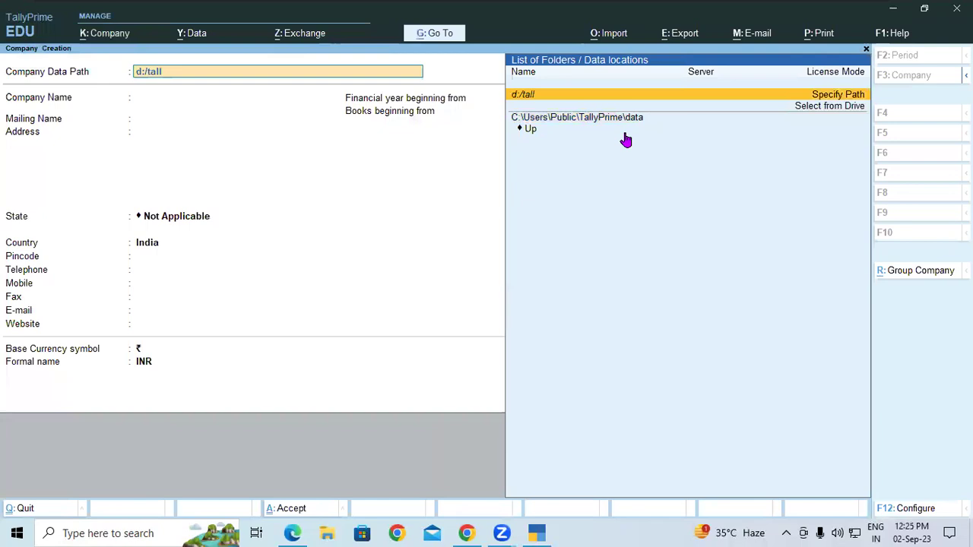
key(BackSpace)
text(ly1)
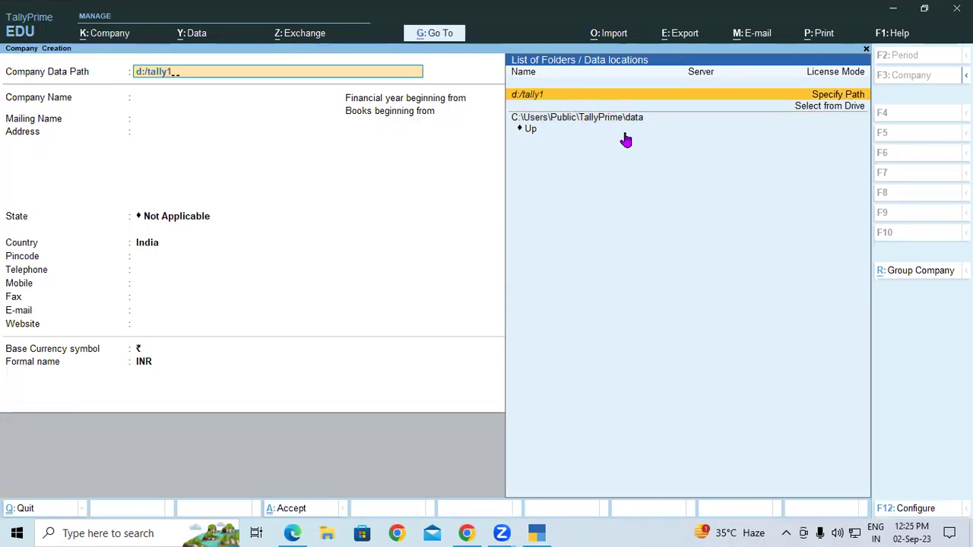
text(2.1pm)
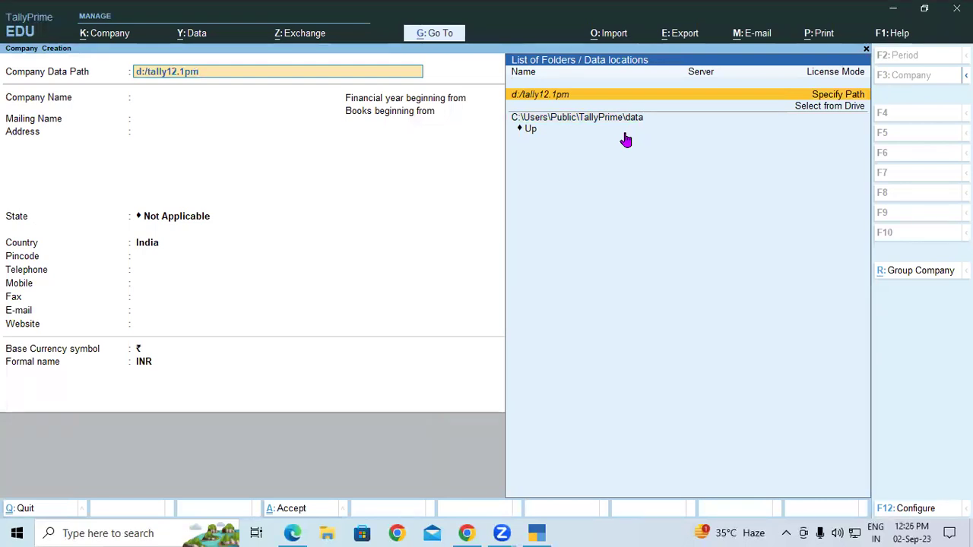
key(Return)
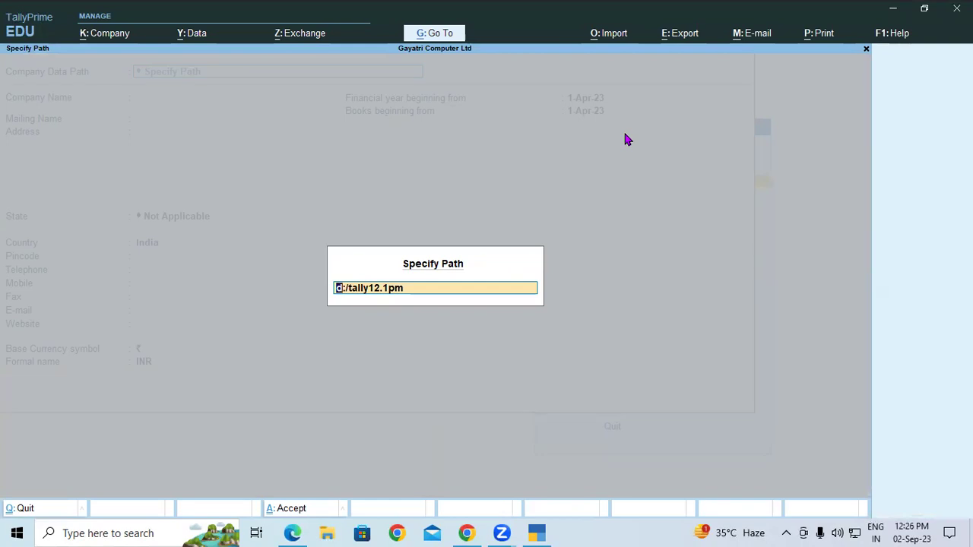
key(Return)
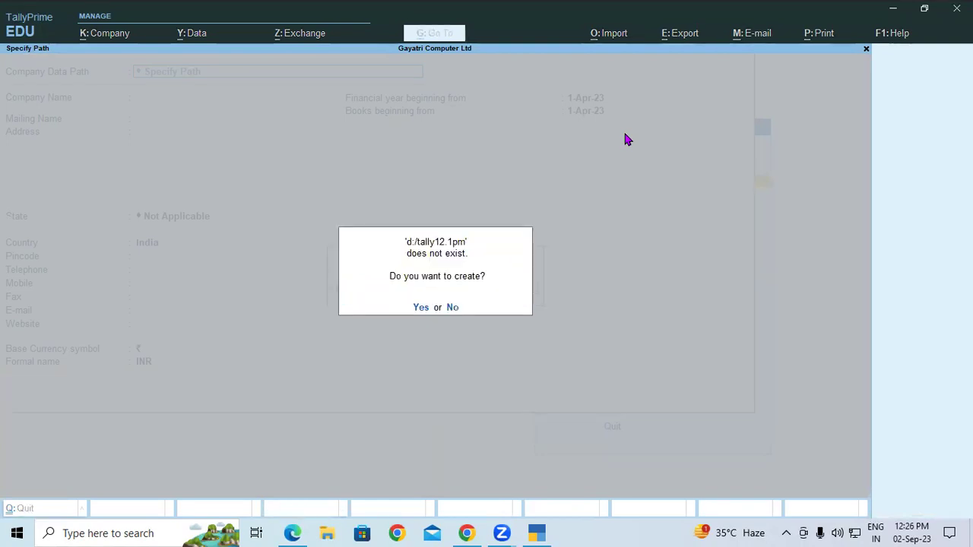
click(420, 308)
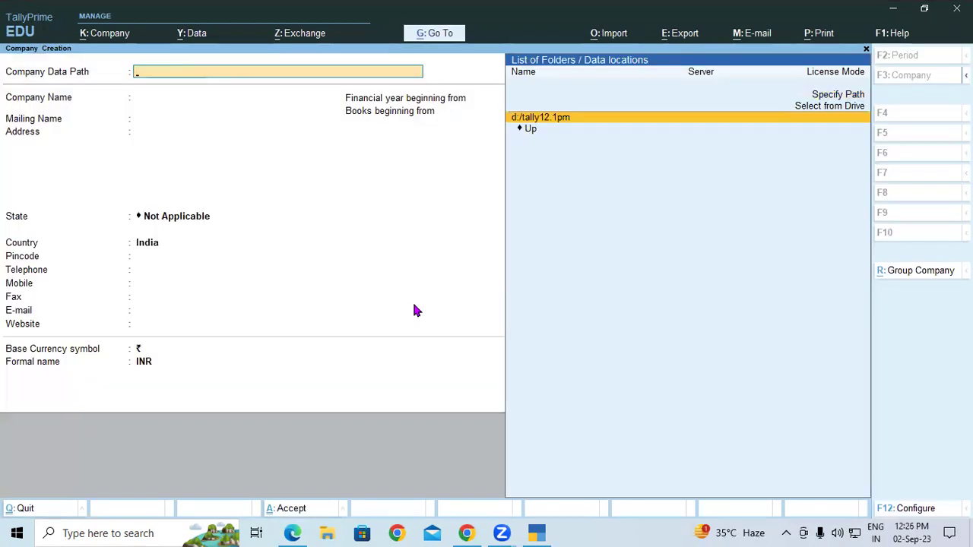
key(Return)
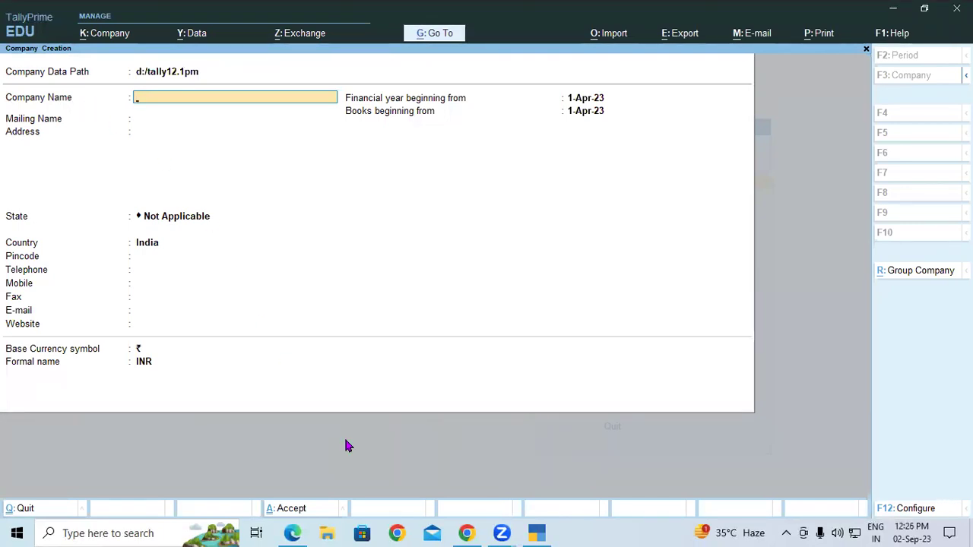
- Name the company 'Gayatri Computers LTd', keeping the same mailing name
click(292, 533)
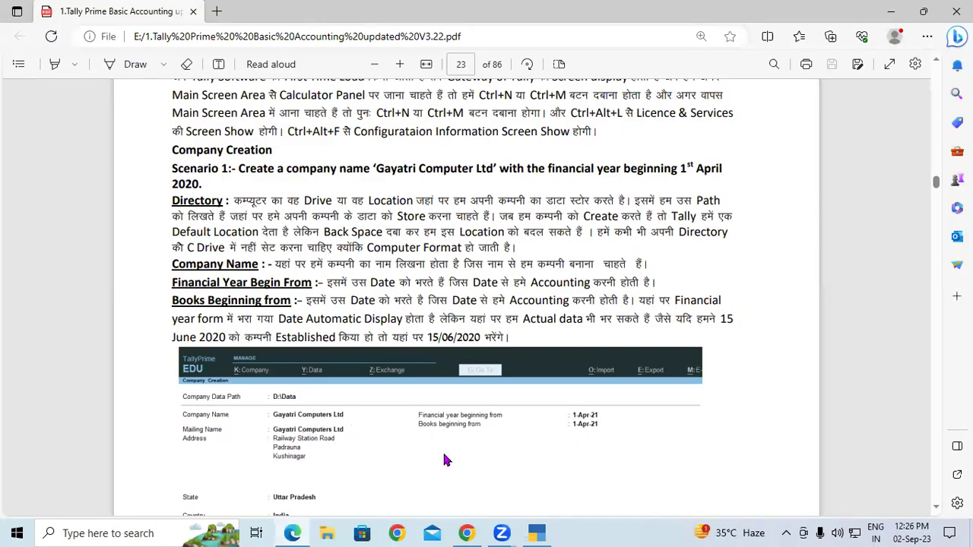
click(536, 532)
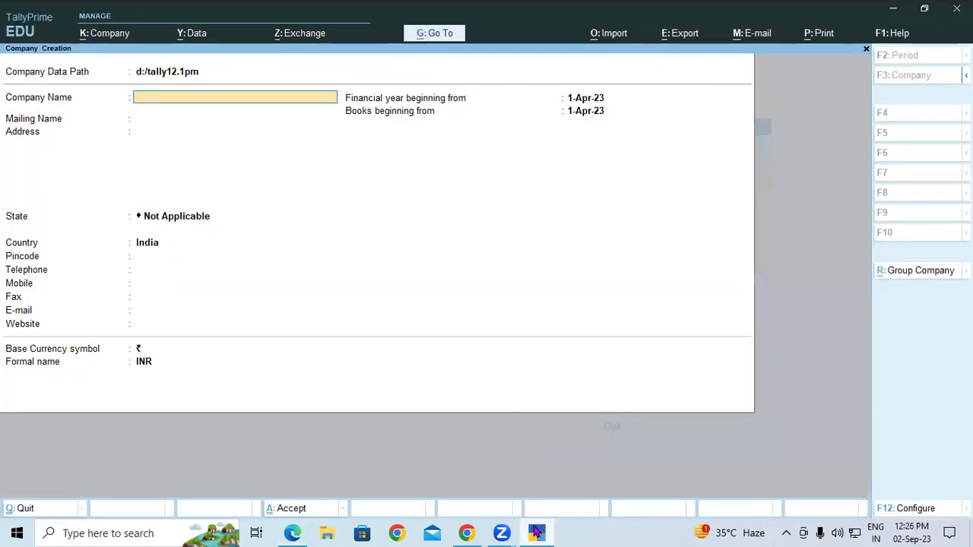
text(Gayatri Comput)
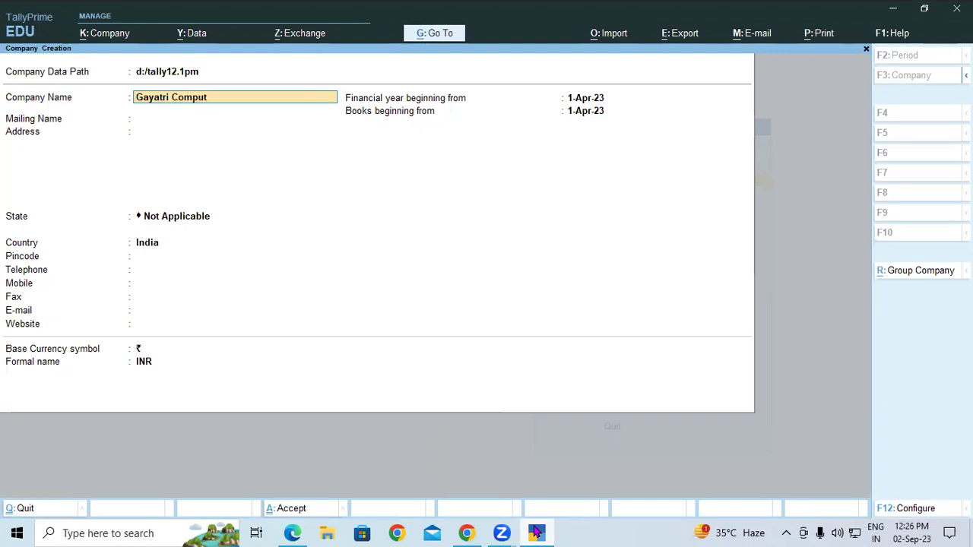
text(ers LTd)
key(Return)
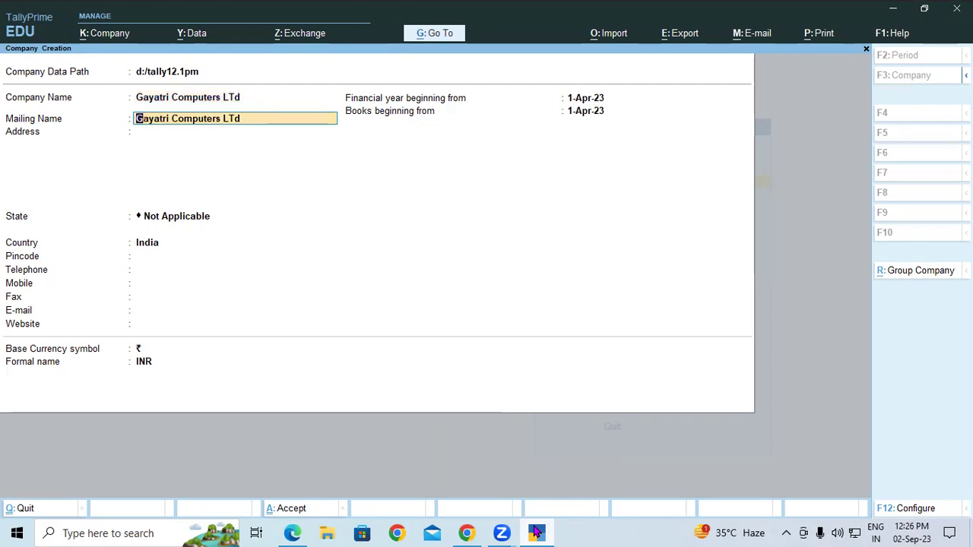
key(Return)
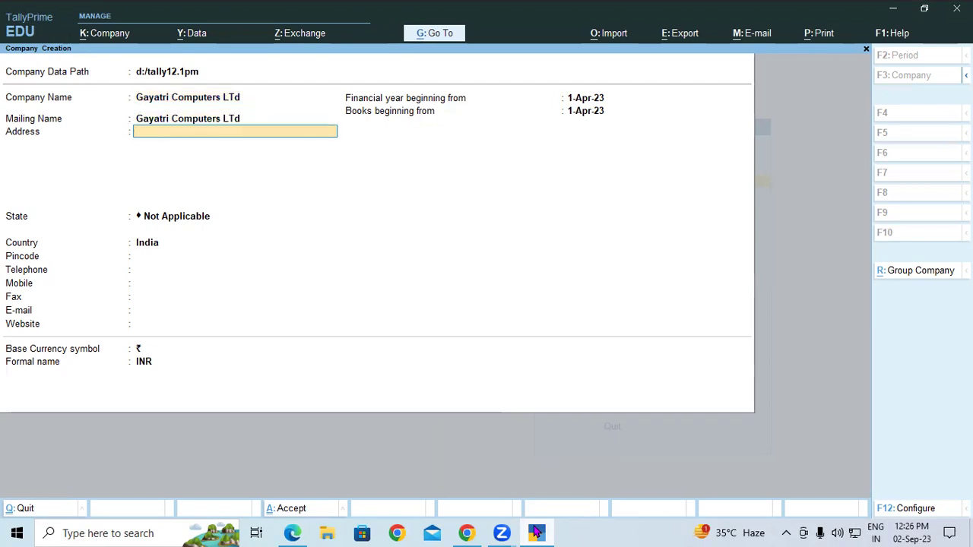
- Enter the company's three-line postal address
text(Near Railway Station)
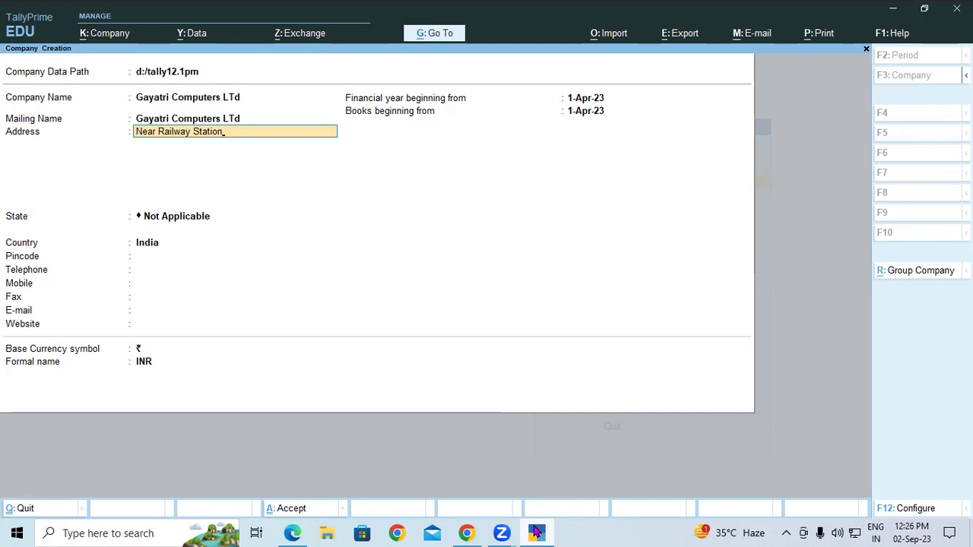
key(Return)
text(S)
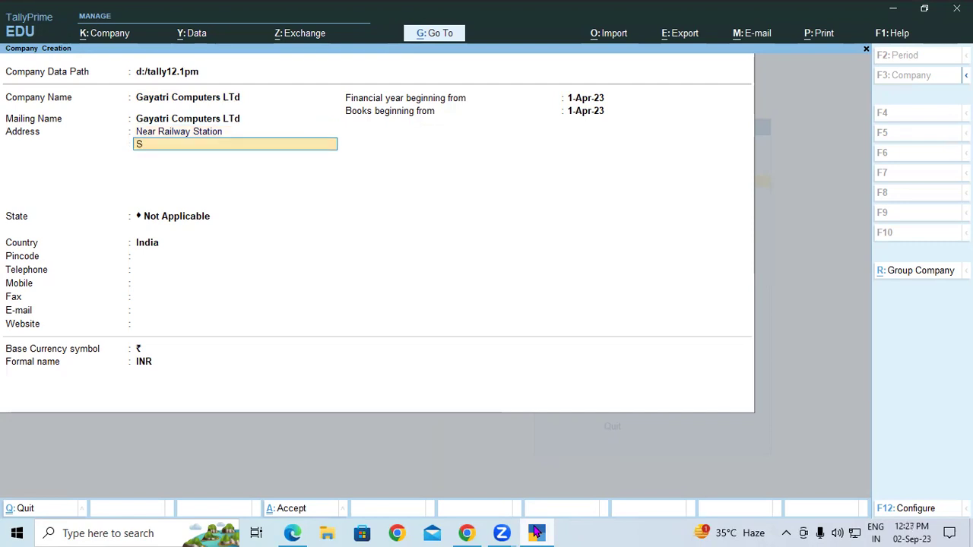
text(tation Road)
key(Return)
text(Padrauna)
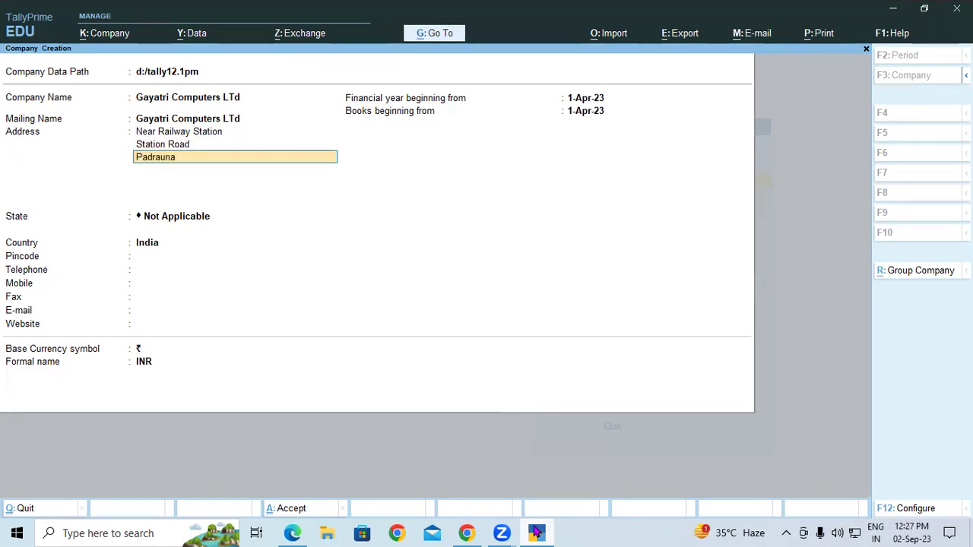
text( Kushinagar)
- Set the state to Uttar Pradesh and enter the pincode
key(Return)
key(Return)
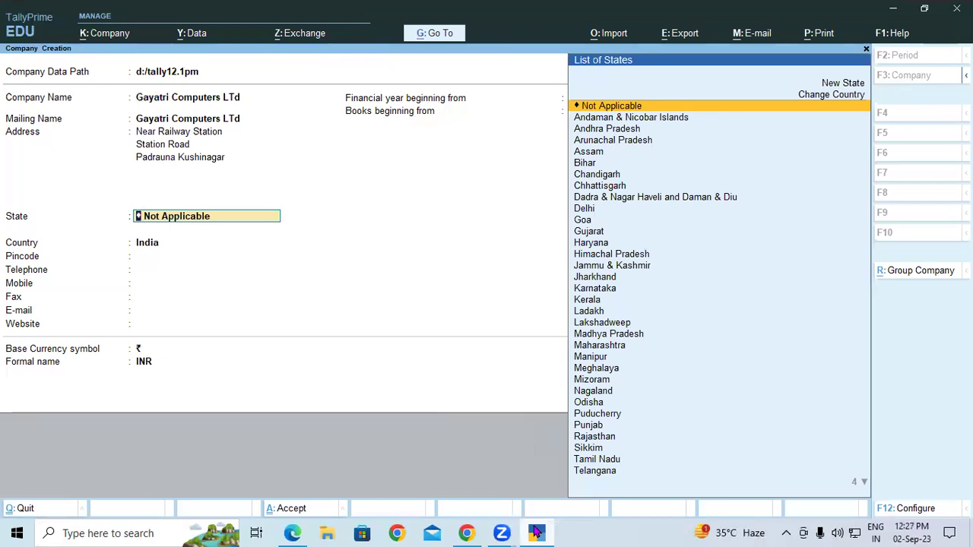
text(U)
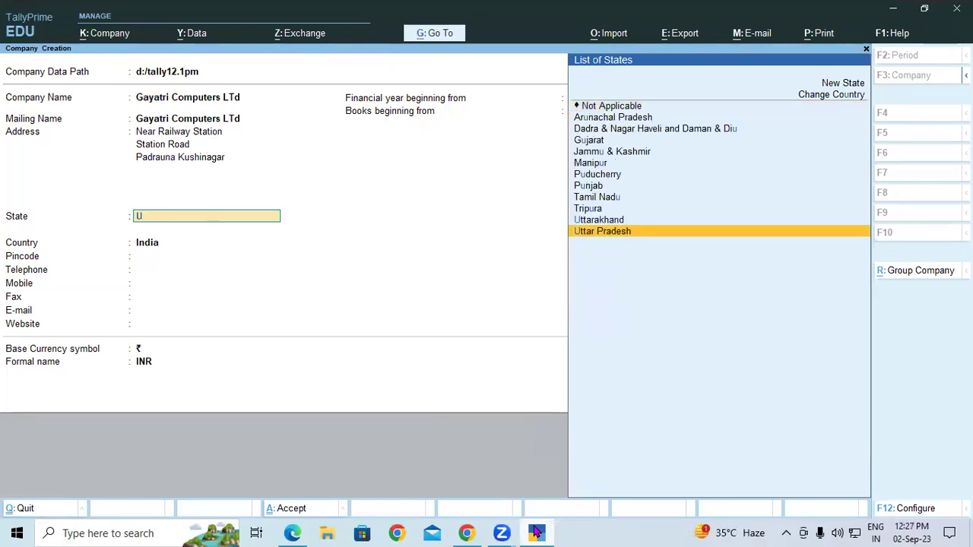
key(Return)
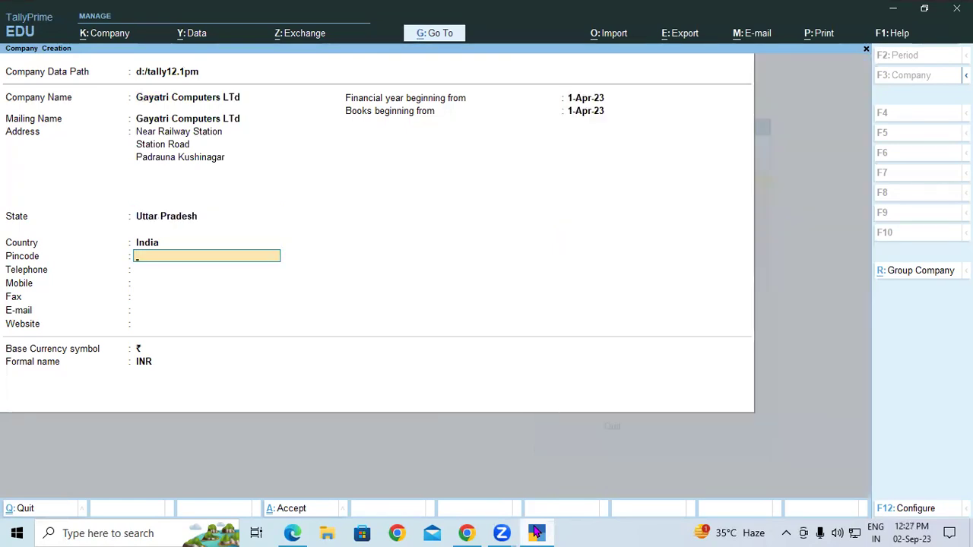
text(274304)
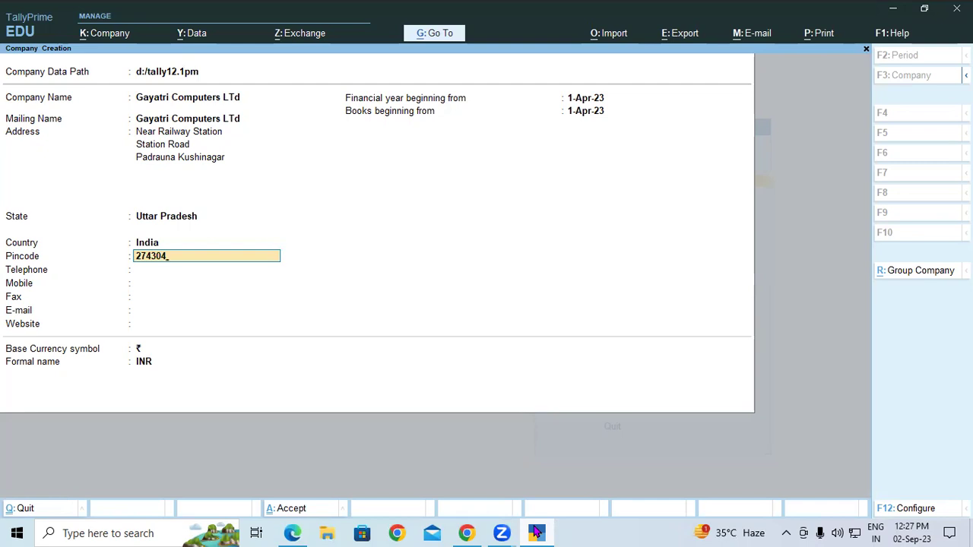
key(Return)
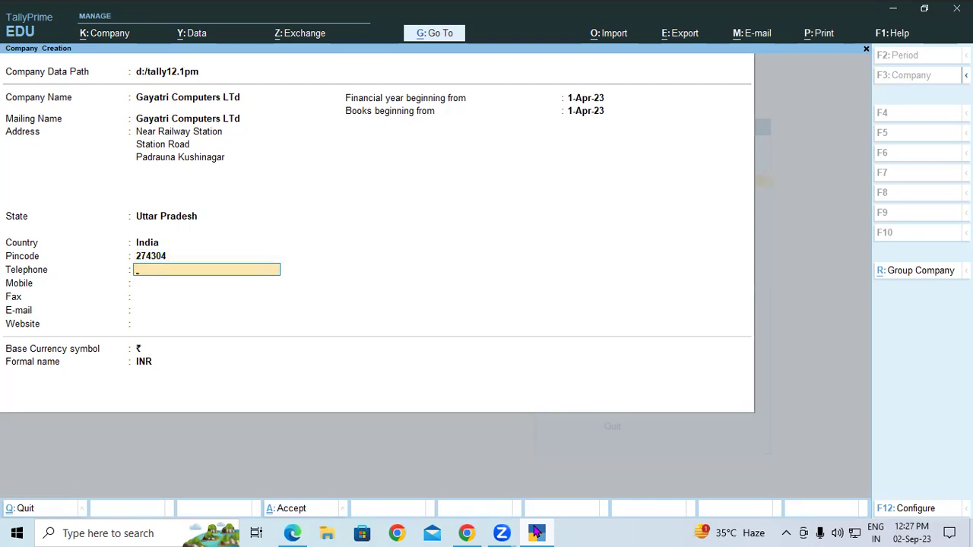
key(Return)
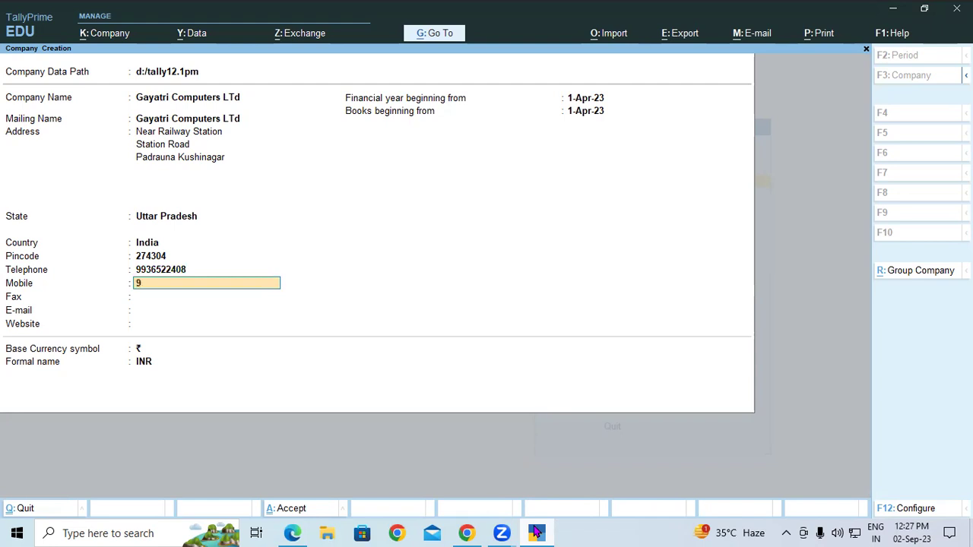
key(Return)
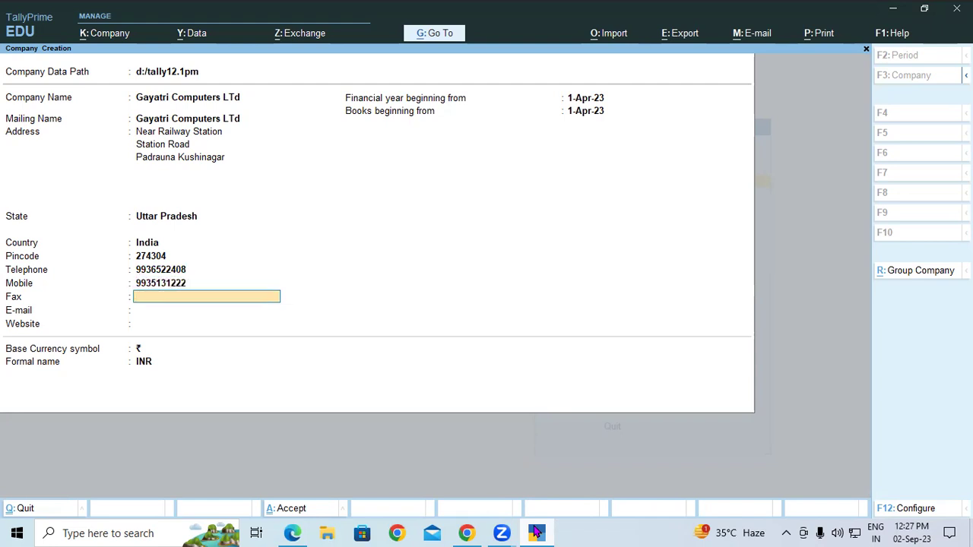
key(Return)
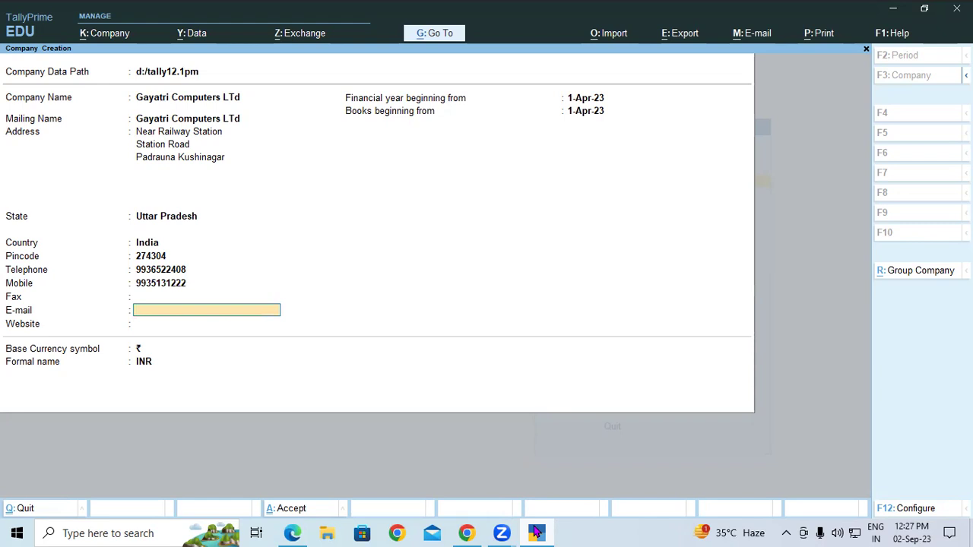
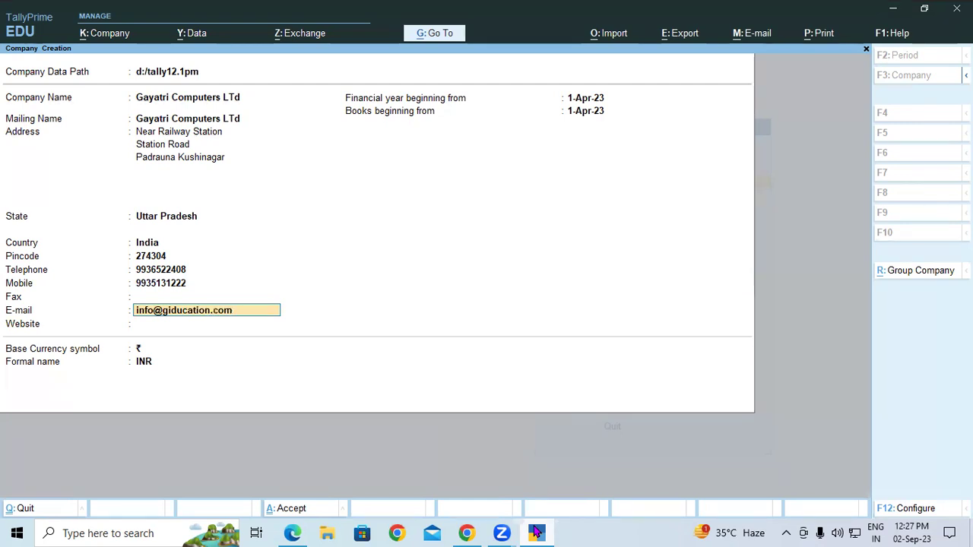
key(Return)
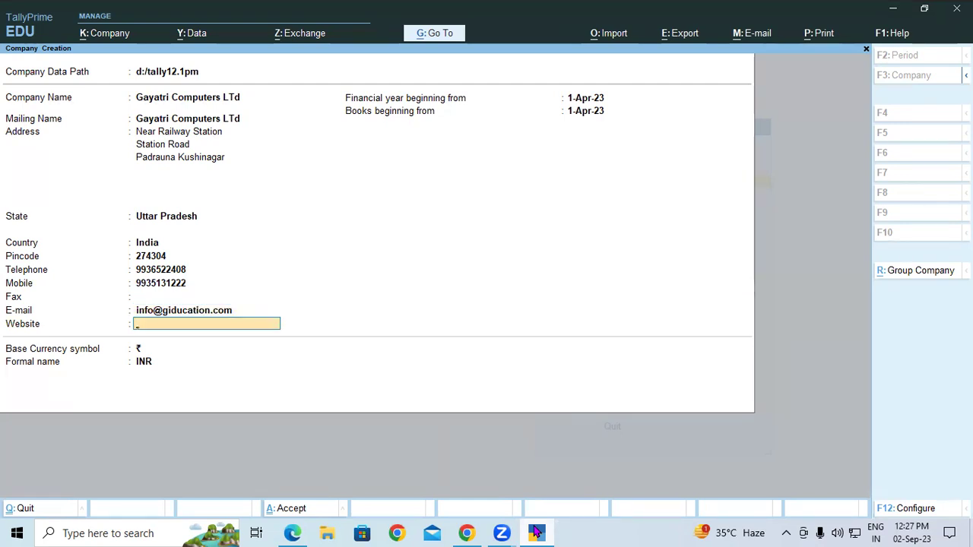
text(www.gitducation.com)
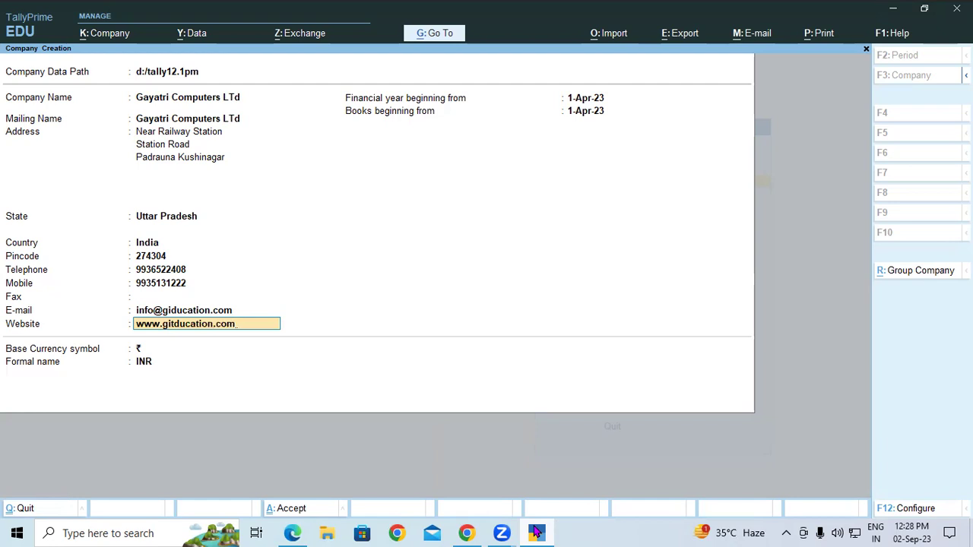
click(295, 532)
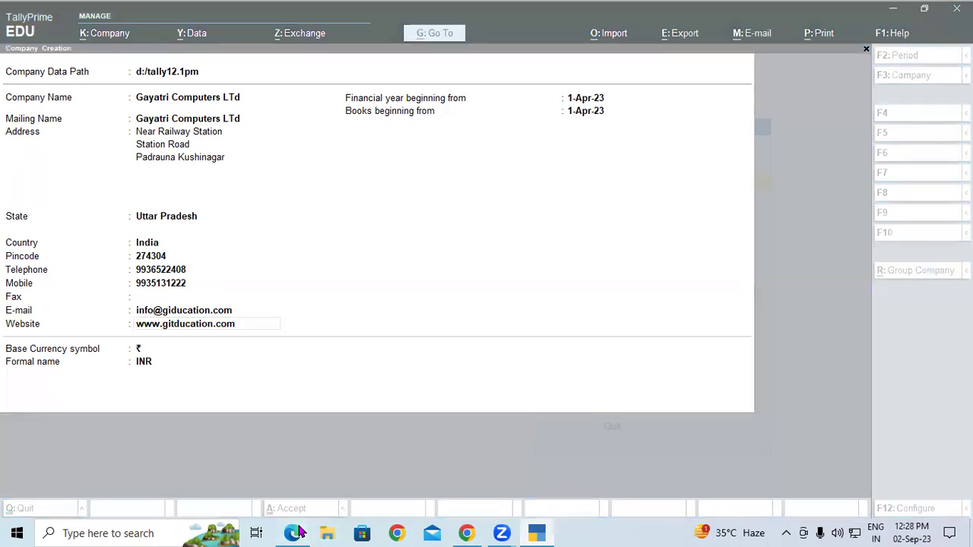
scroll(267, 400, down, 5)
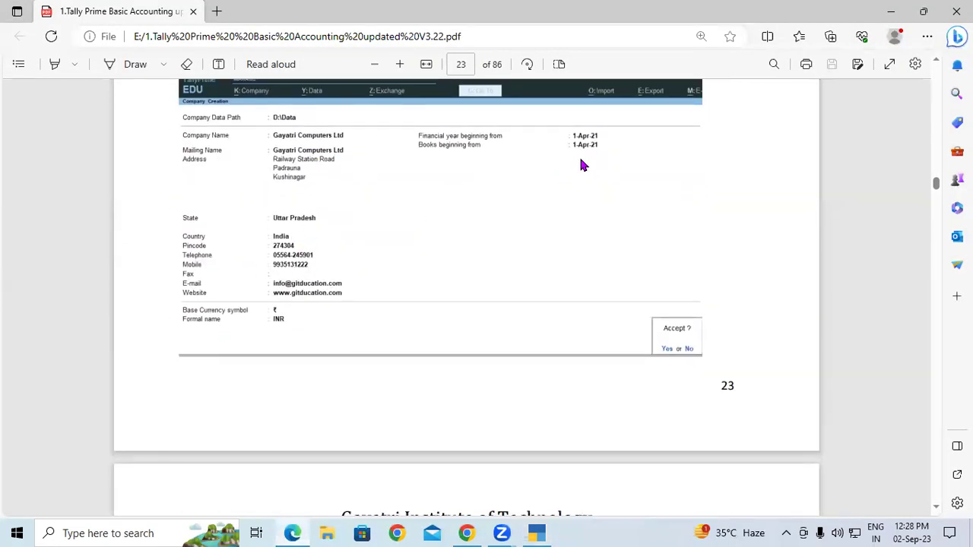
click(539, 532)
key(Return)
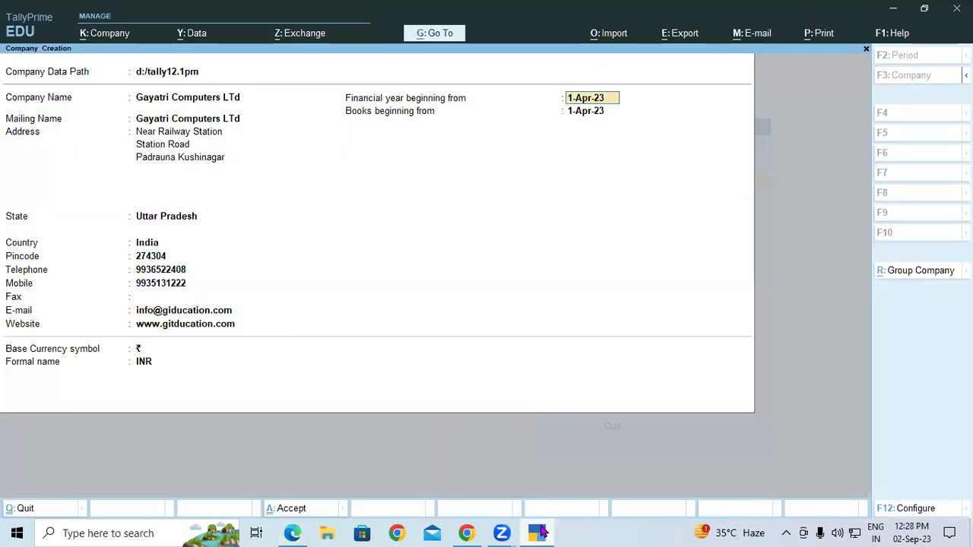
key(Return)
key(Return)
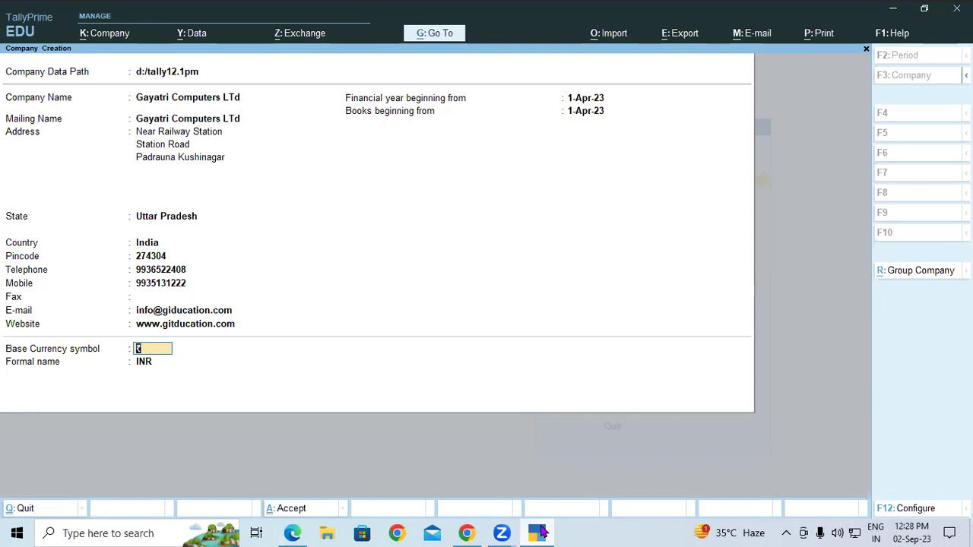
key(Return)
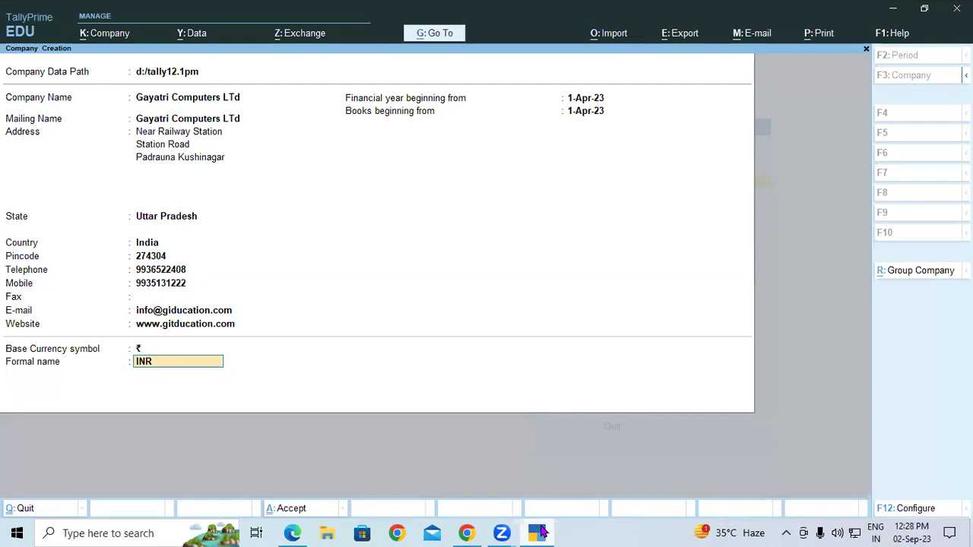
- Accept the form to create the company and reach the GST feature setting
key(Return)
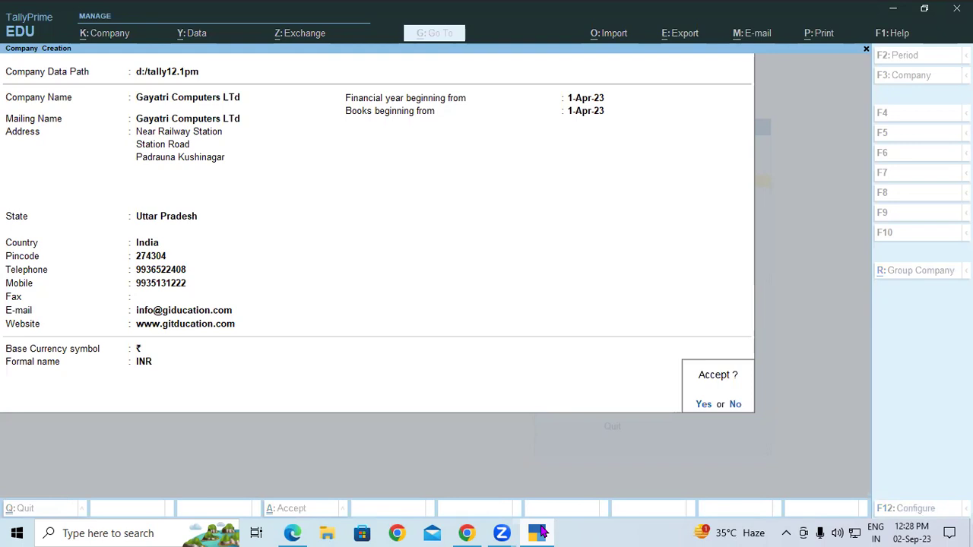
key(Return)
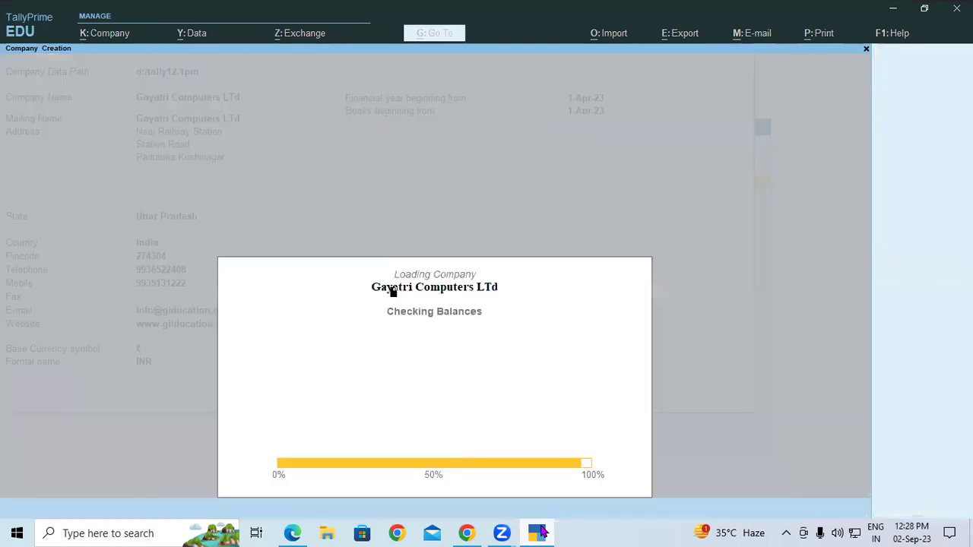
key(Return)
key(Return)
key(Return)
key(Return)
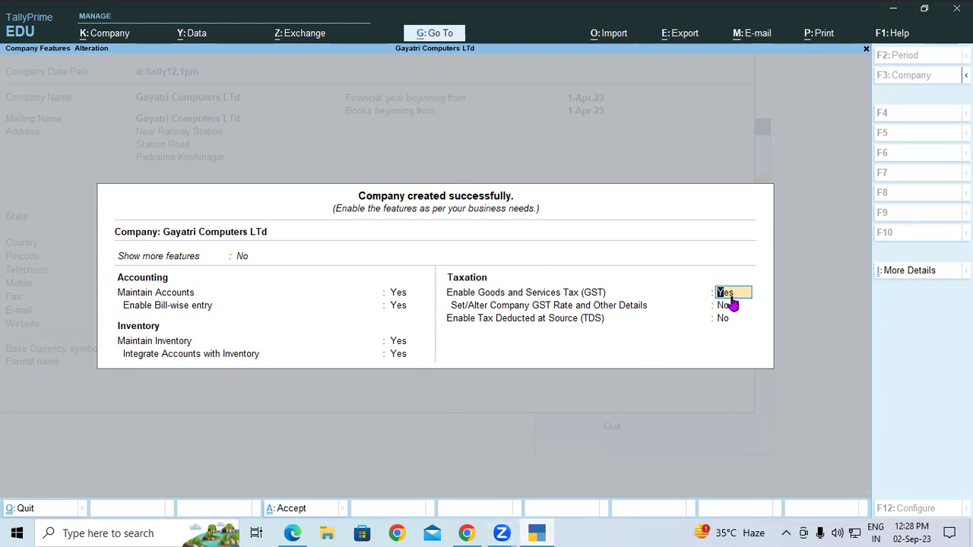
- Record GST details: Uttar Pradesh, Regular, the GSTIN, monthly GSTR-1, e-Way Bill from 1-Apr-23
key(Return)
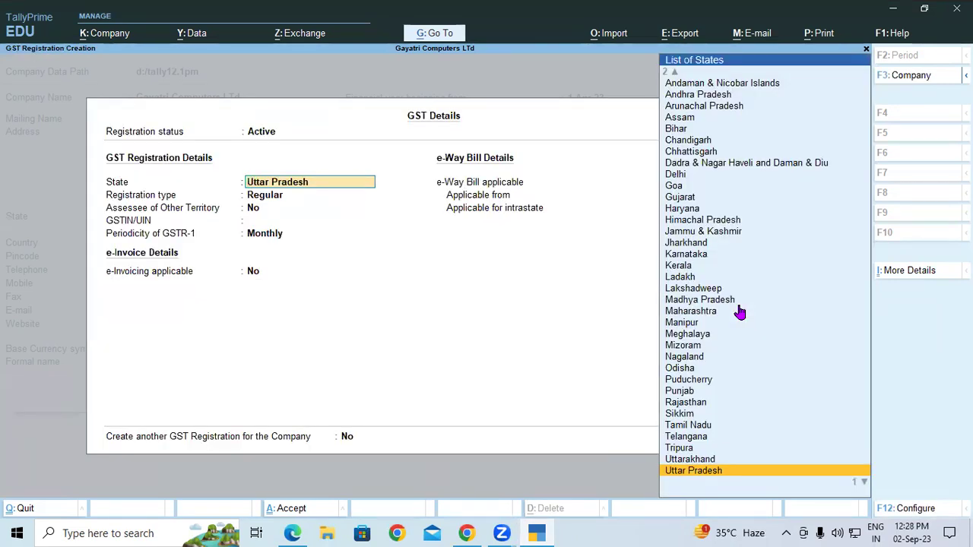
key(Return)
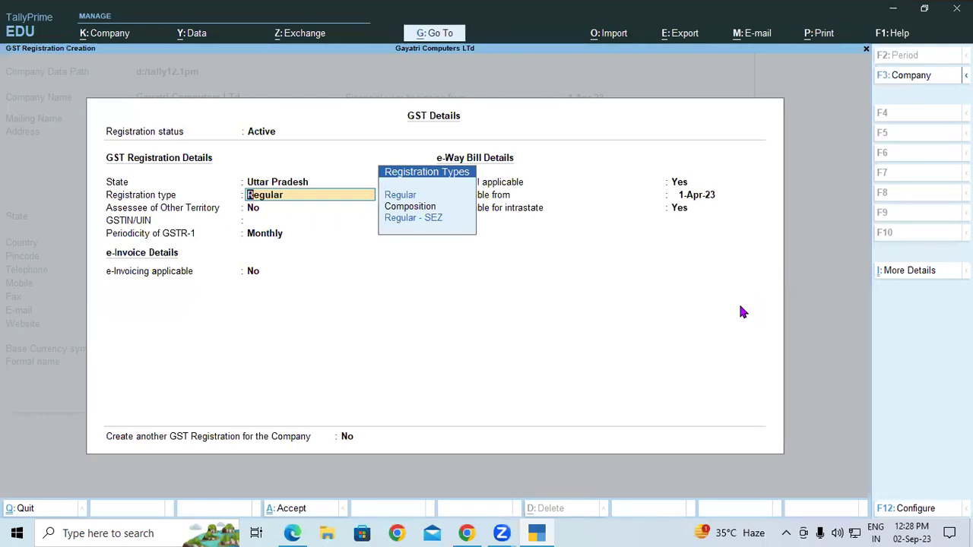
key(Return)
key(Return)
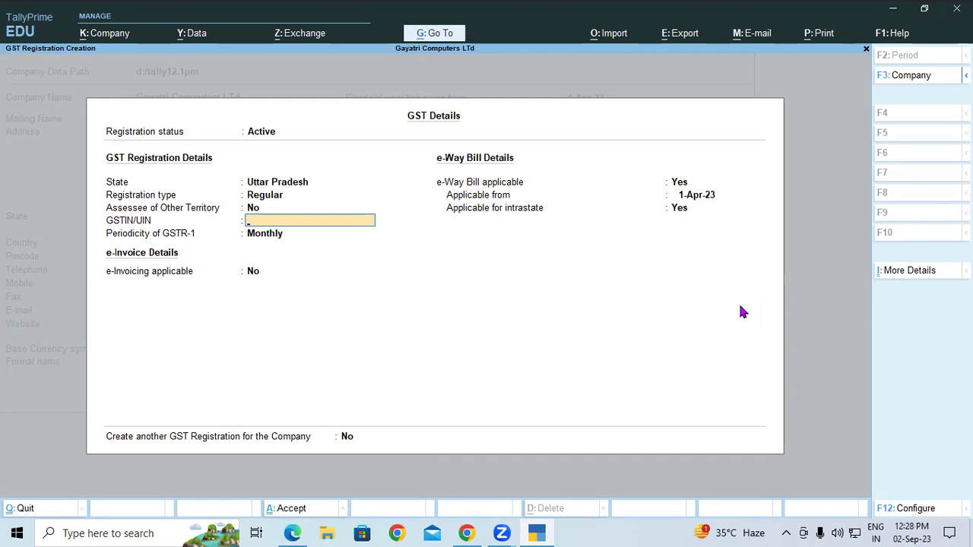
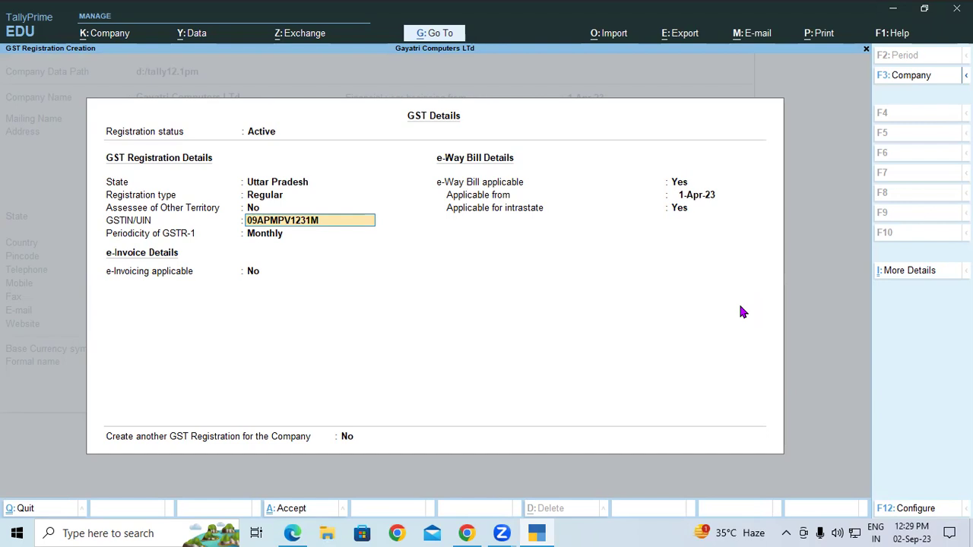
key(Return)
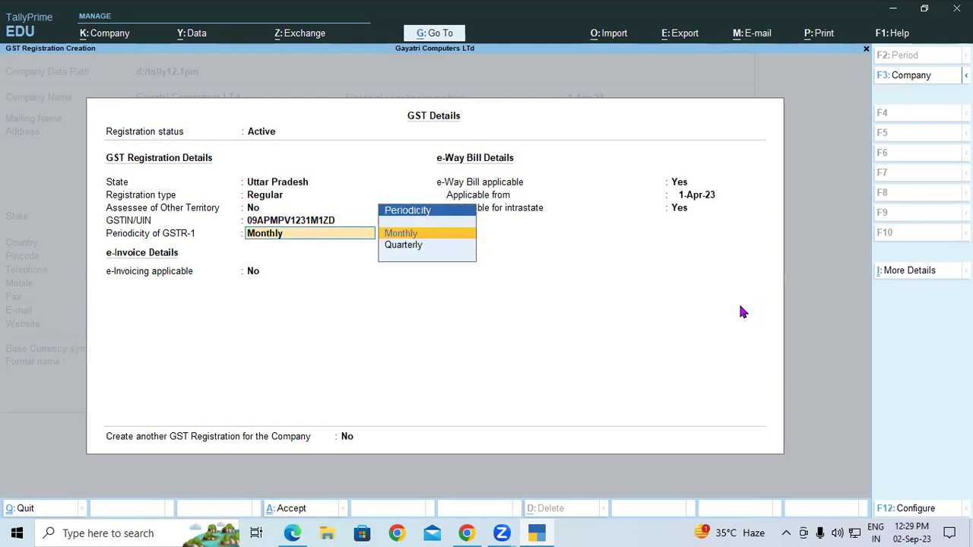
key(Return)
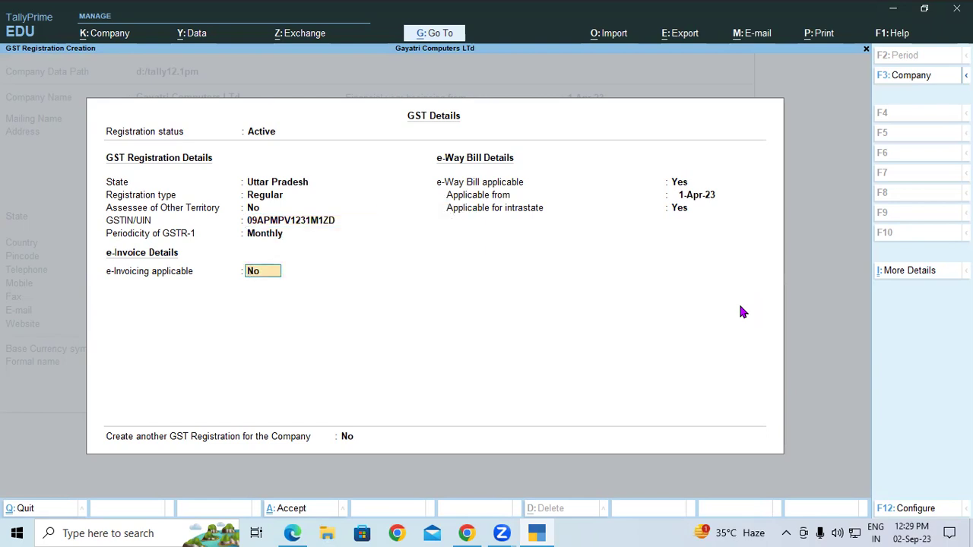
key(Return)
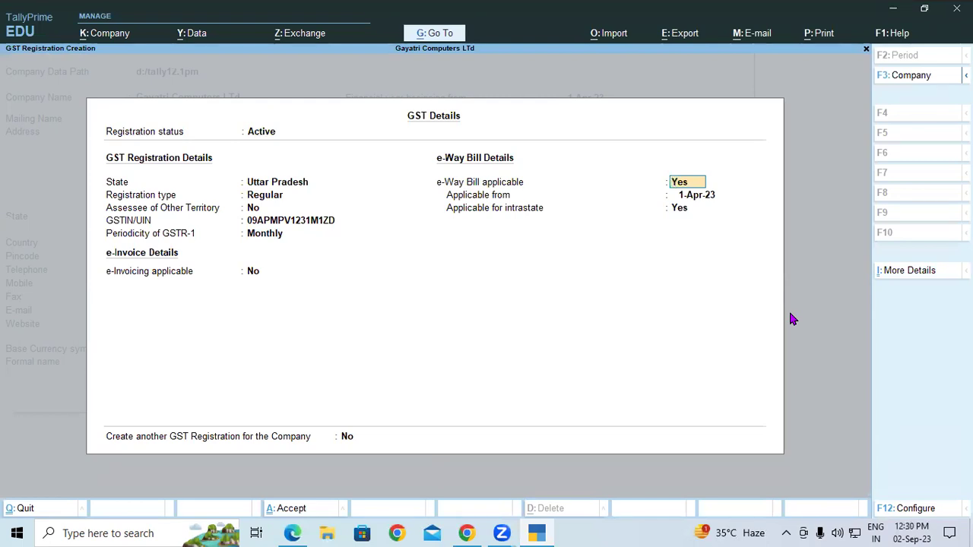
key(Return)
key(Return)
key(Return)
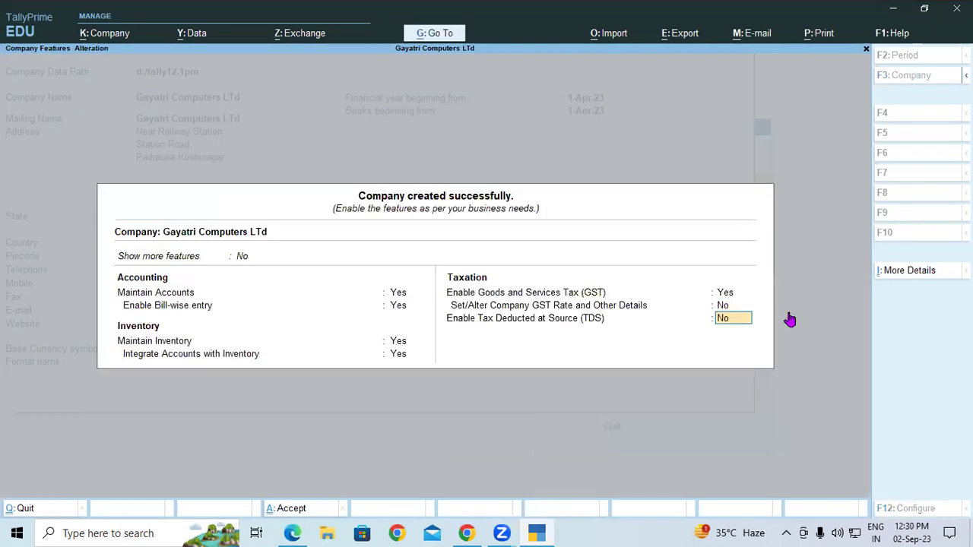
- Accept company features to open Gateway of Tally, then handwrite an underlined 'Alter' note
key(Return)
key(Return)
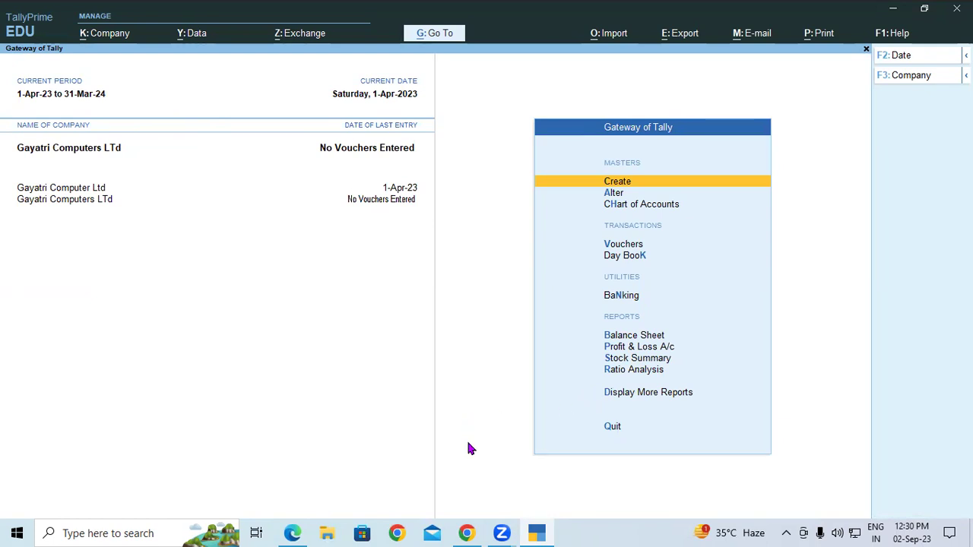
drag(269, 334, 282, 315)
mouse_move(298, 254)
mouse_down()
mouse_move(311, 297)
mouse_move(307, 267)
mouse_move(322, 261)
mouse_move(337, 275)
mouse_move(356, 226)
mouse_up()
drag(248, 375, 393, 309)
click(388, 252)
mouse_move(387, 253)
mouse_down()
mouse_move(419, 240)
mouse_move(450, 243)
mouse_move(449, 217)
mouse_move(466, 233)
mouse_move(523, 184)
mouse_move(539, 185)
mouse_move(540, 161)
mouse_move(625, 184)
mouse_up()
- Handwrite a 'Delete' note with its shortcut on the screen
drag(653, 112, 660, 206)
mouse_move(684, 142)
mouse_down()
mouse_move(669, 149)
mouse_move(789, 149)
mouse_move(795, 124)
mouse_move(814, 138)
mouse_up()
click(442, 346)
mouse_move(447, 351)
mouse_down()
mouse_move(454, 382)
mouse_move(482, 347)
mouse_move(494, 294)
mouse_move(522, 326)
mouse_move(620, 283)
mouse_move(667, 299)
mouse_up()
mouse_move(669, 245)
mouse_down()
mouse_move(693, 291)
mouse_move(689, 266)
mouse_up()
mouse_move(691, 278)
mouse_down()
mouse_move(731, 191)
mouse_move(729, 256)
mouse_up()
drag(719, 228, 742, 215)
mouse_move(790, 184)
mouse_down()
mouse_move(793, 238)
mouse_move(805, 214)
mouse_up()
mouse_move(823, 171)
mouse_down()
mouse_move(834, 202)
mouse_move(850, 195)
mouse_move(834, 209)
mouse_up()
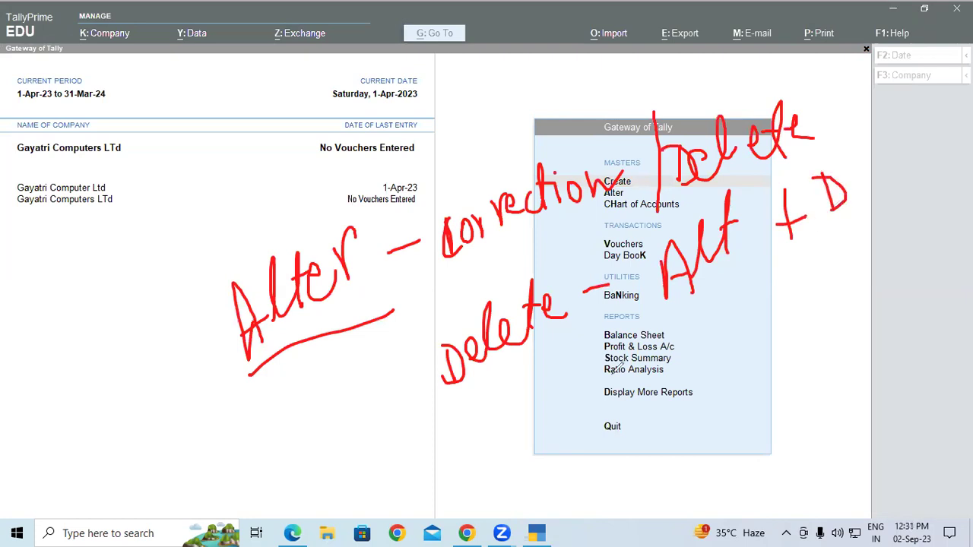
- Handwrite the word 'Modify' with its shortcut note on the screen
mouse_move(444, 424)
mouse_down()
mouse_move(486, 448)
mouse_move(508, 426)
mouse_move(519, 380)
mouse_move(534, 427)
mouse_move(548, 384)
mouse_move(584, 401)
mouse_move(570, 451)
mouse_up()
drag(665, 369, 693, 346)
drag(728, 296, 734, 338)
mouse_move(734, 323)
mouse_down()
mouse_move(746, 309)
mouse_move(756, 327)
mouse_move(774, 275)
mouse_up()
drag(778, 266, 782, 319)
- Extend the handwritten on-screen note explaining the Ctrl+Enter Modify shortcut
mouse_move(811, 244)
mouse_down()
mouse_move(814, 304)
mouse_move(826, 276)
mouse_up()
mouse_move(875, 236)
mouse_down()
mouse_move(858, 266)
mouse_move(874, 267)
mouse_move(898, 190)
mouse_move(901, 241)
mouse_move(906, 211)
mouse_move(921, 227)
mouse_move(940, 202)
mouse_up()
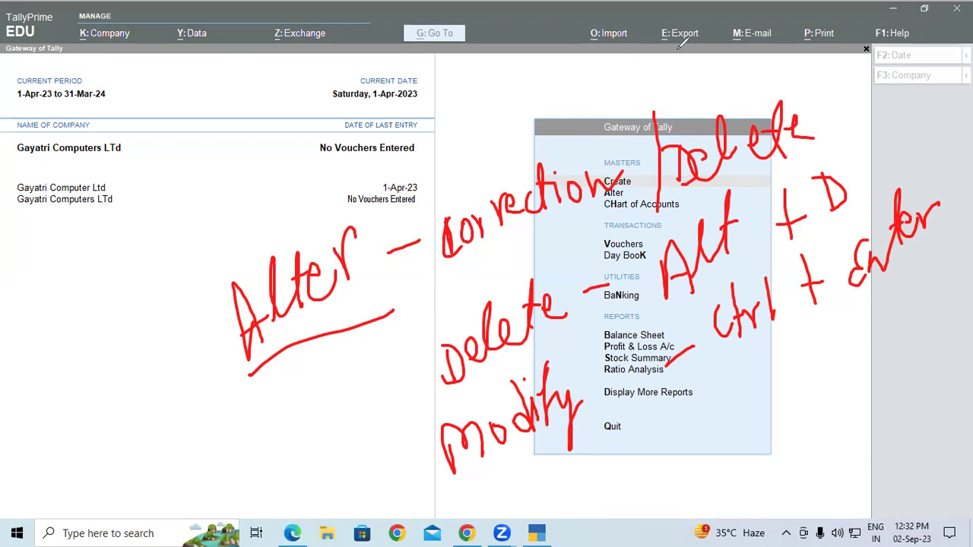
key(e)
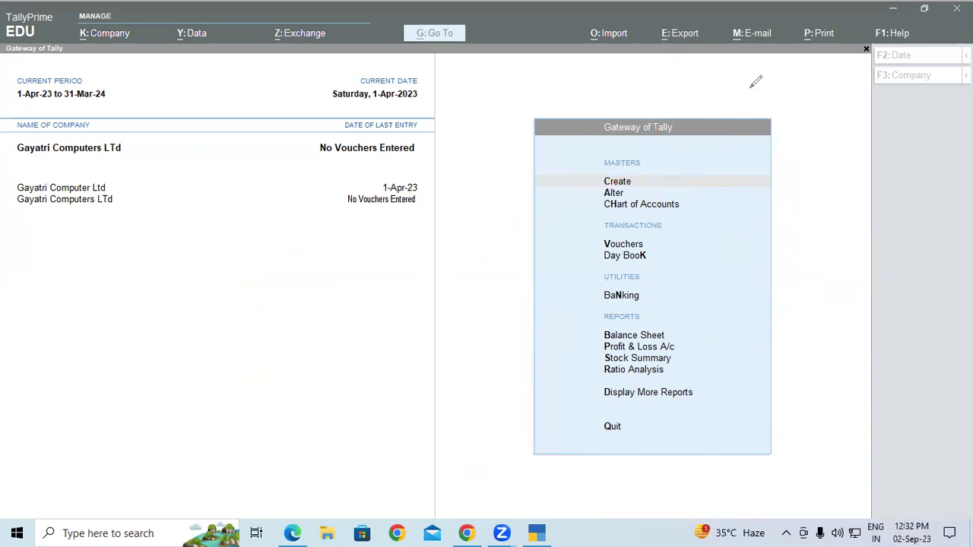
key(Escape)
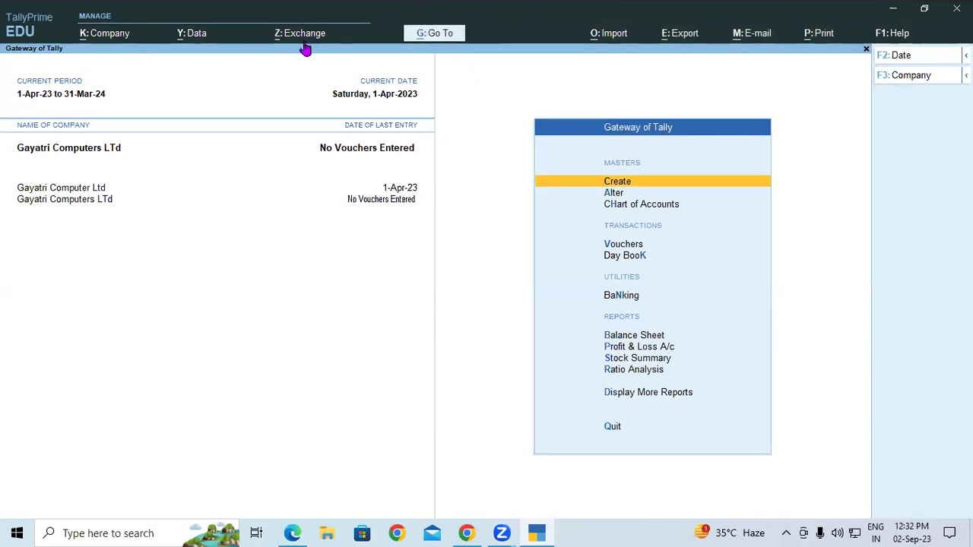
click(124, 38)
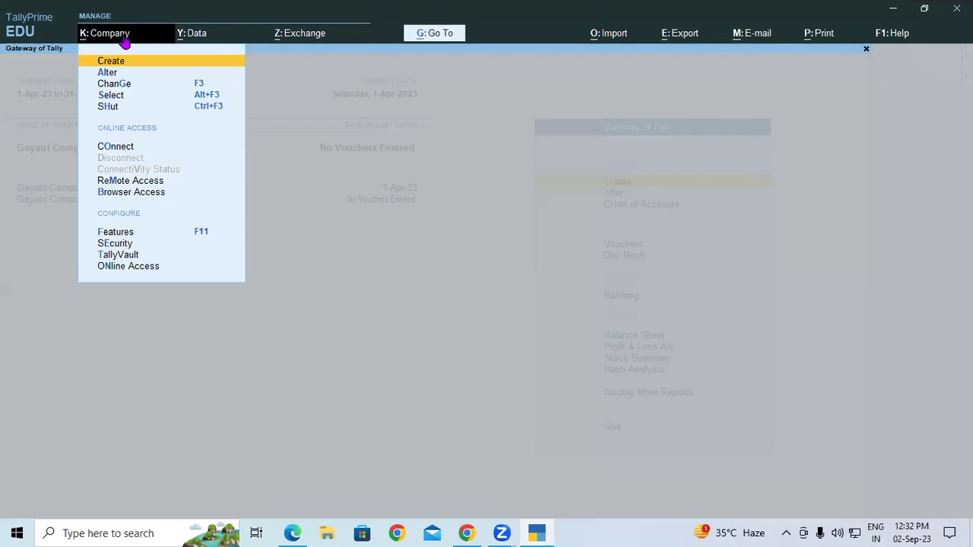
click(107, 73)
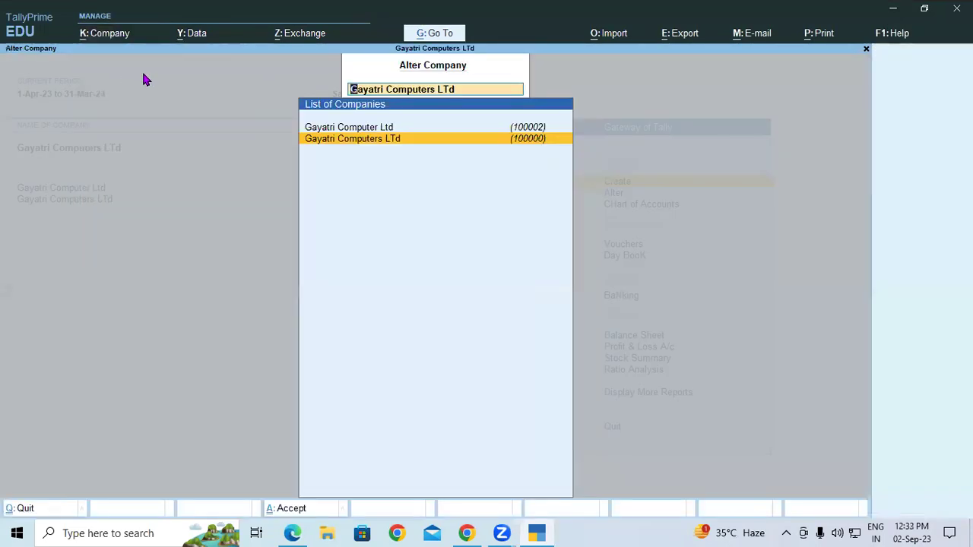
click(338, 143)
mouse_move(538, 532)
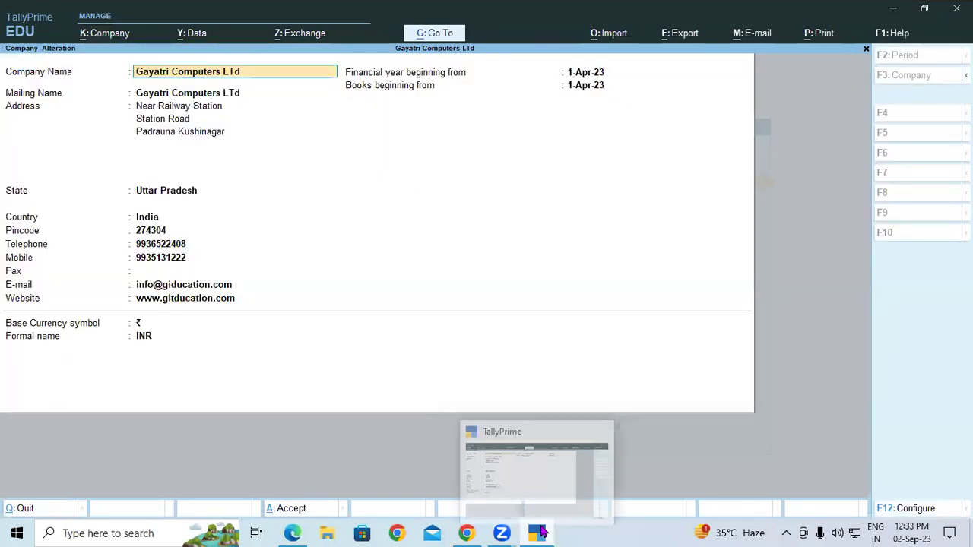
key(alt+d)
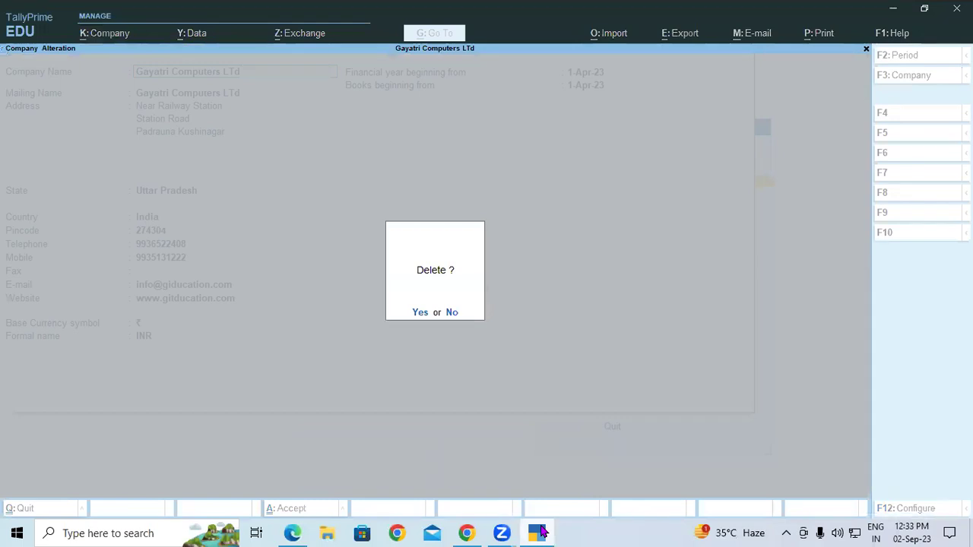
key(n)
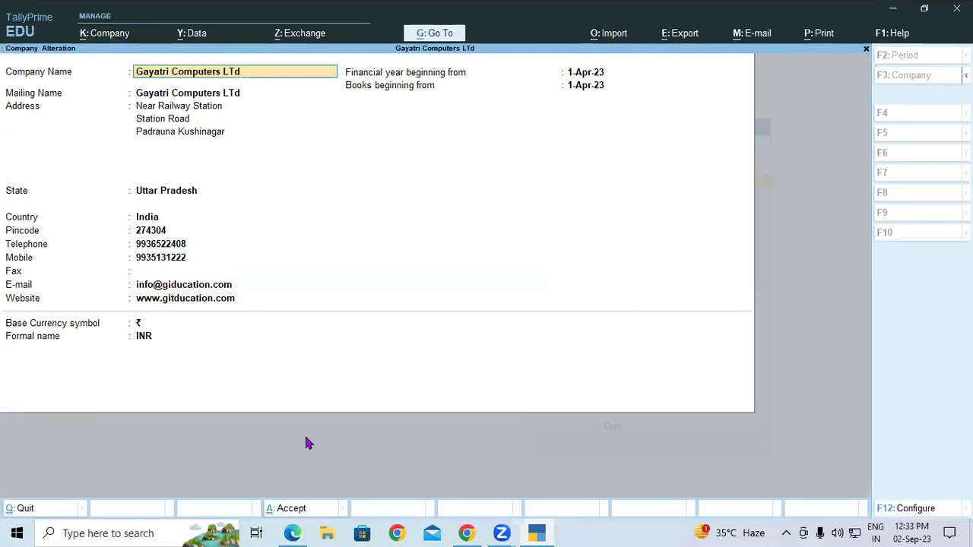
key(Escape)
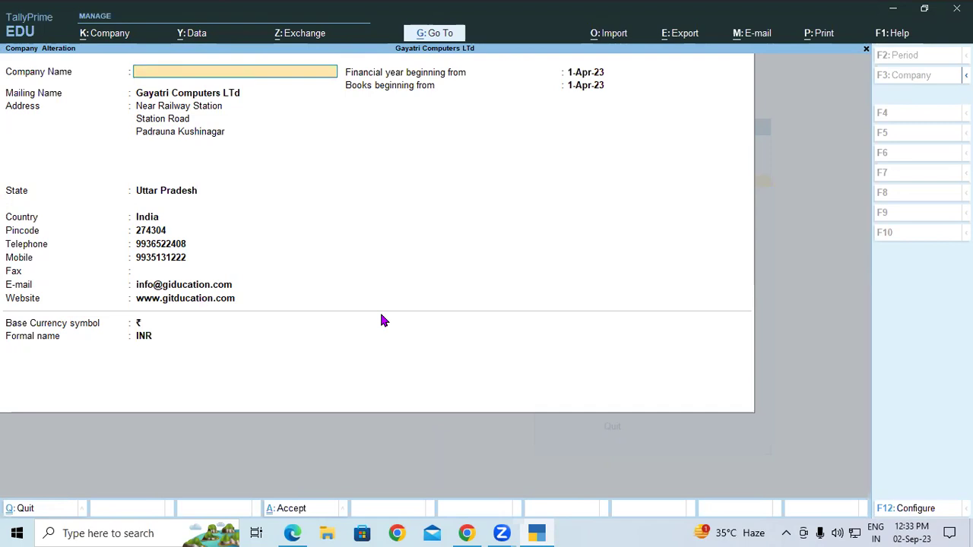
key(Escape)
key(y)
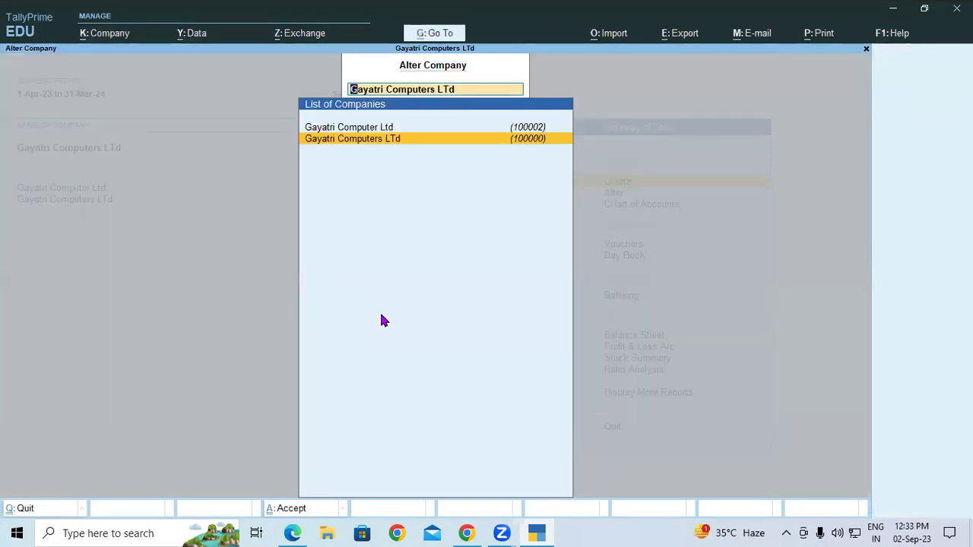
key(Return)
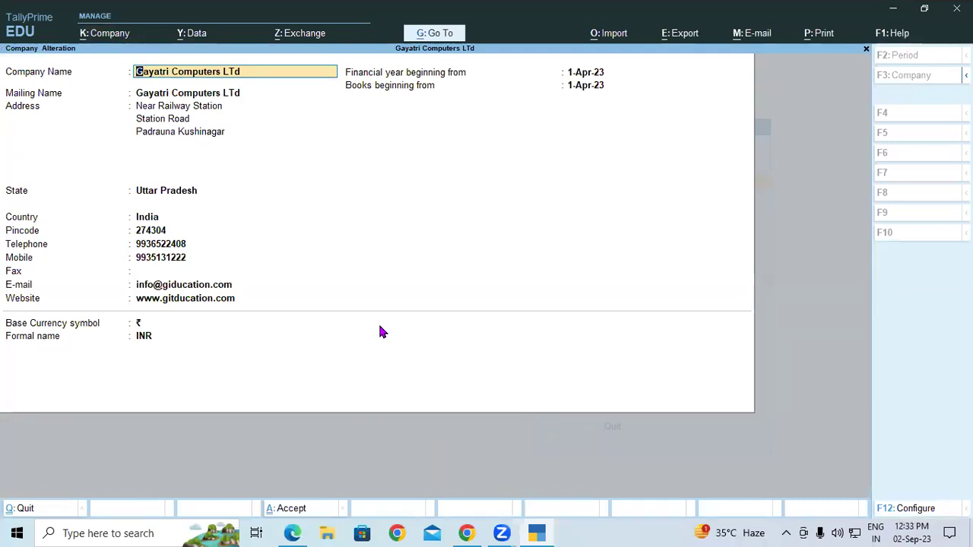
key(Escape)
key(Escape)
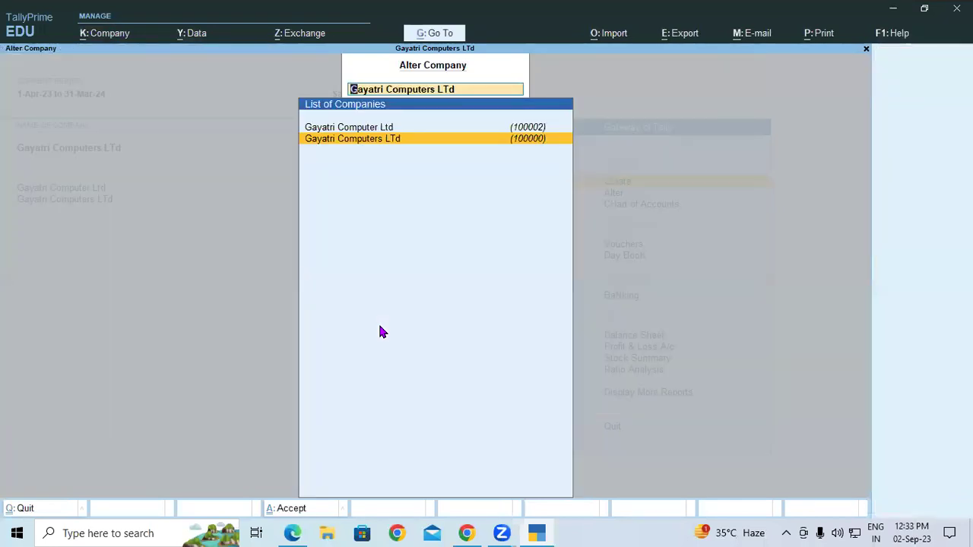
key(Escape)
key(Escape)
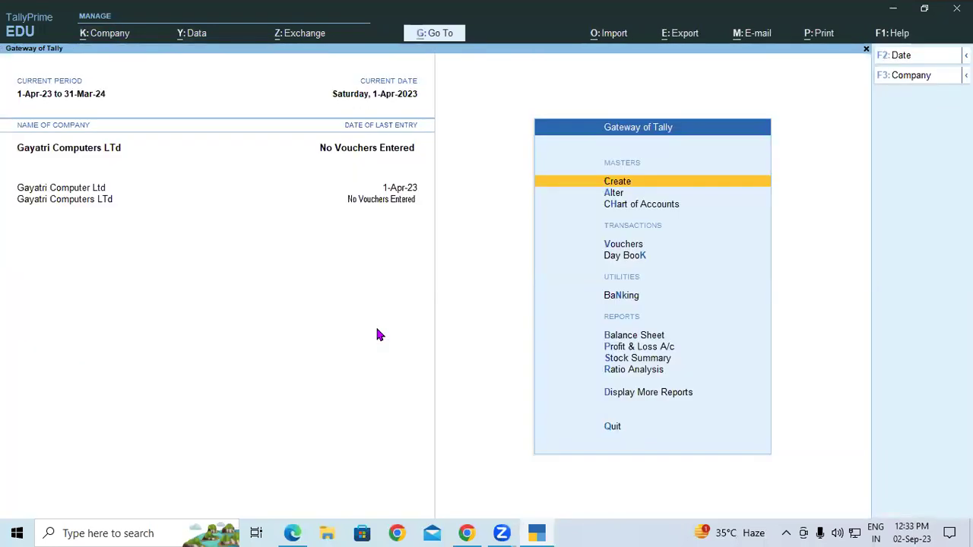
- Shut Gayatri Computers LTd from the Company menu
click(115, 38)
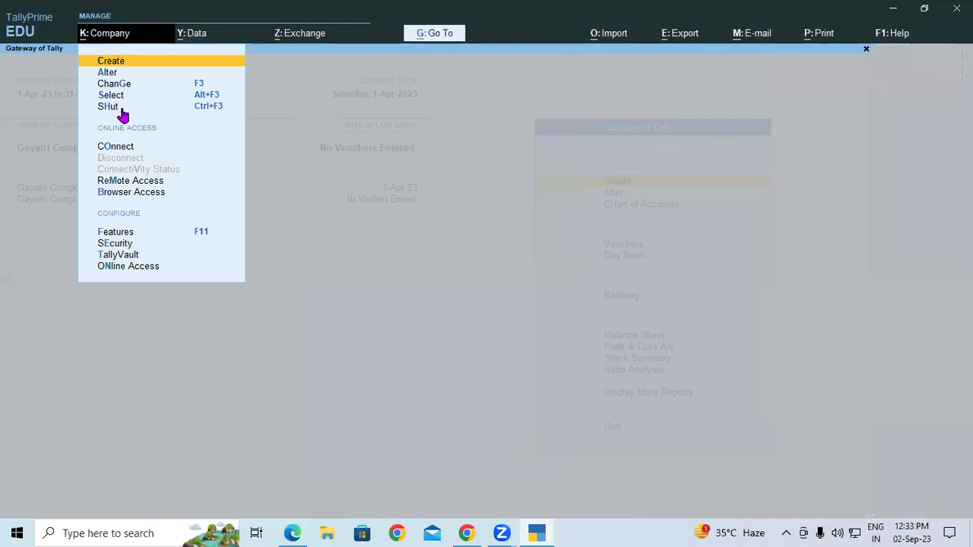
click(122, 110)
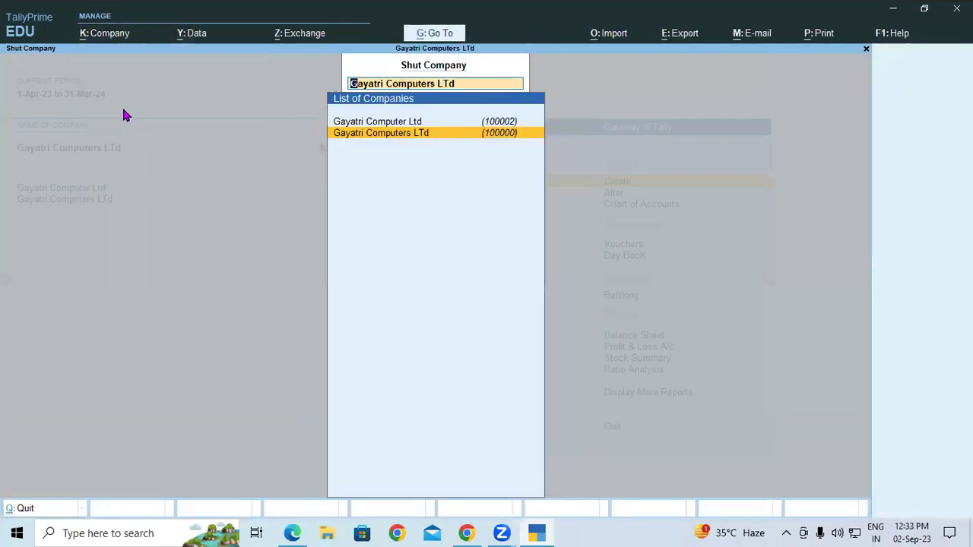
key(Return)
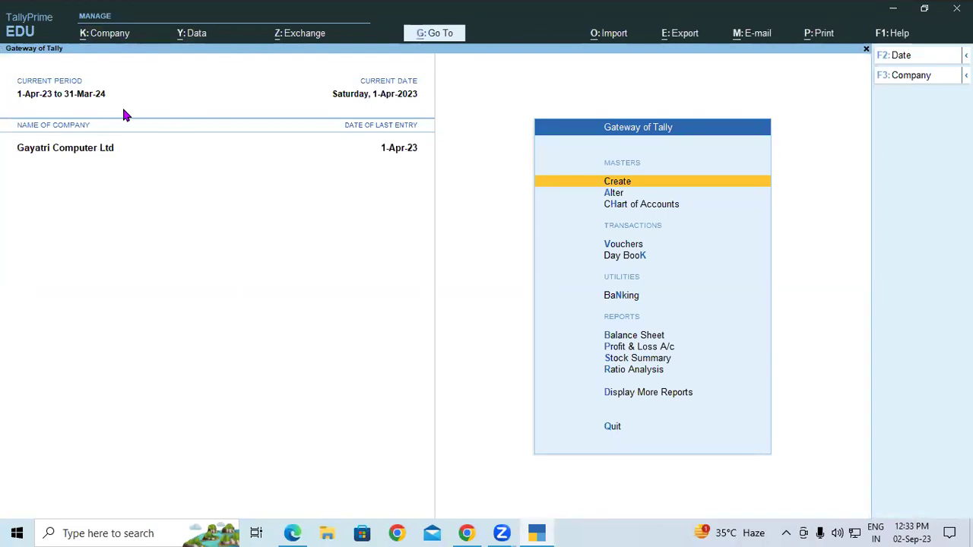
- Reload Gayatri Computers LTd via Select Company from the D:\tally12.1pm data folder
key(alt)
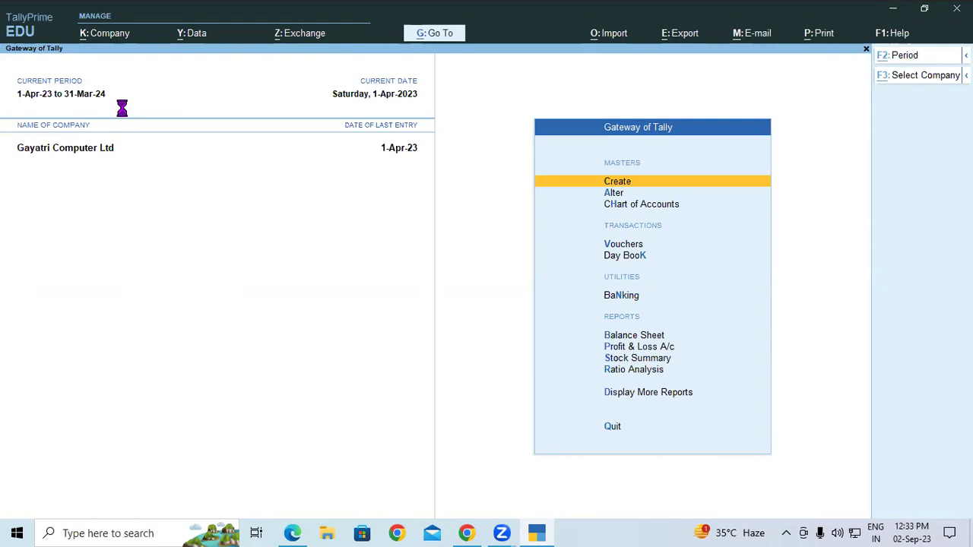
key(alt+F3)
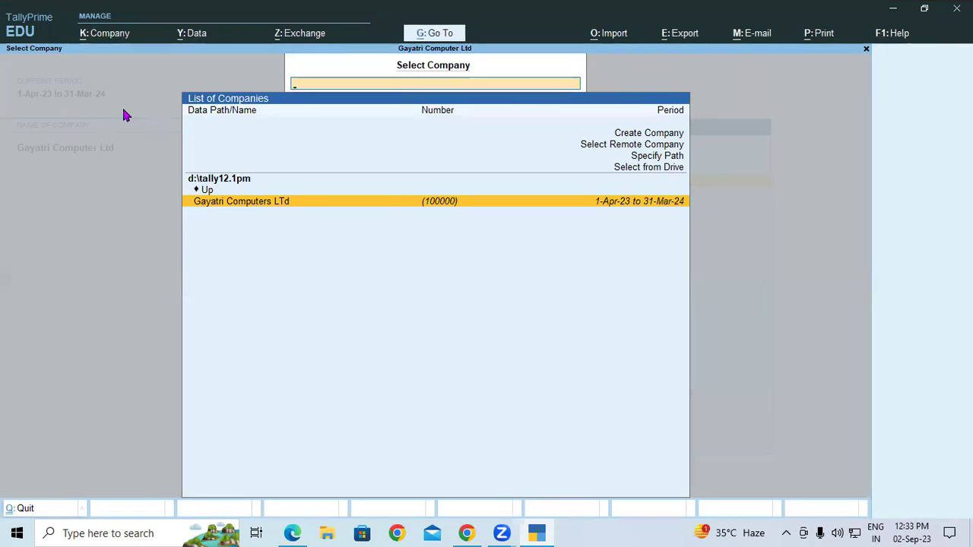
key(Up)
key(Up)
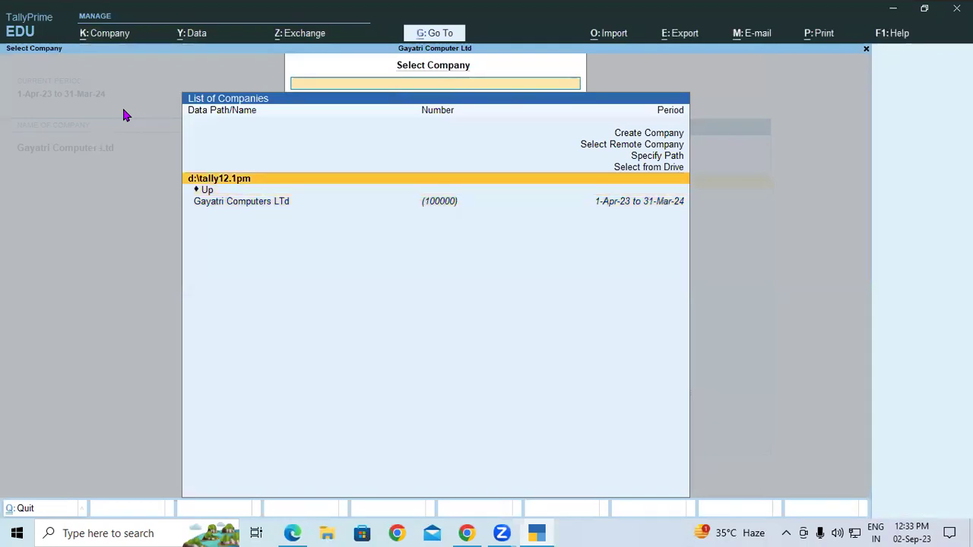
key(Up)
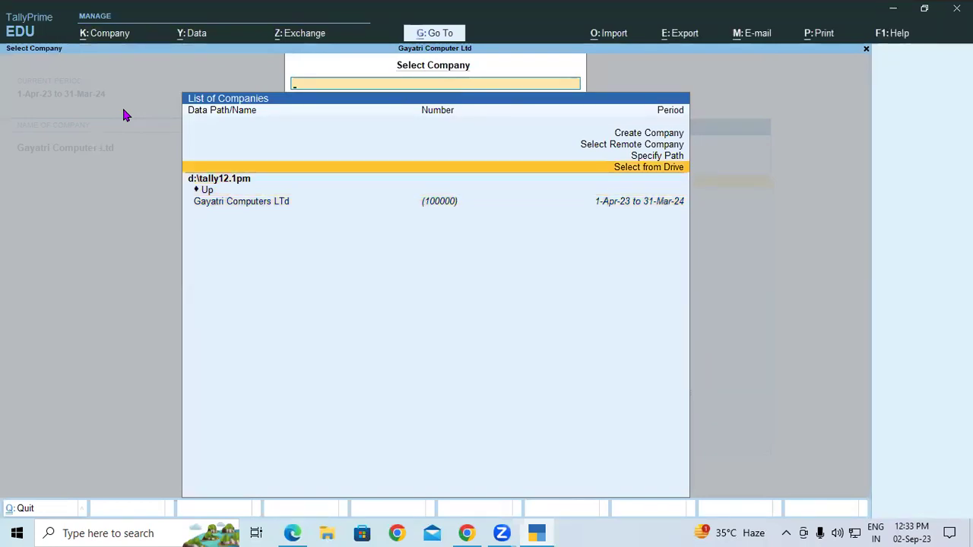
key(Return)
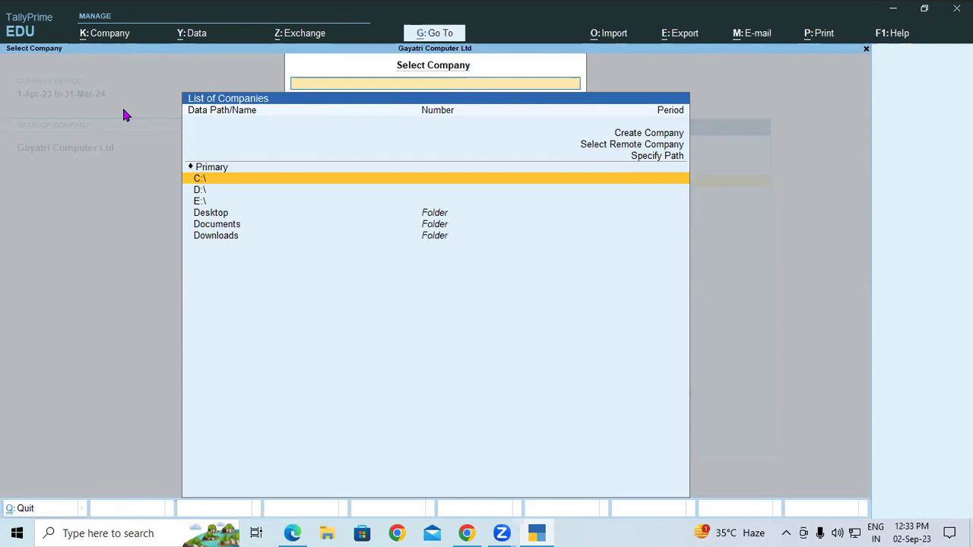
key(Down)
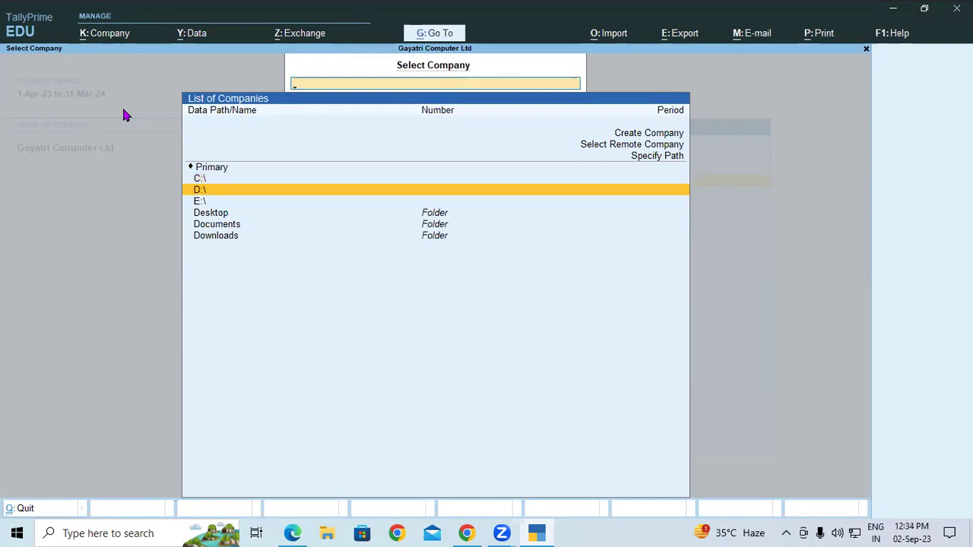
key(Return)
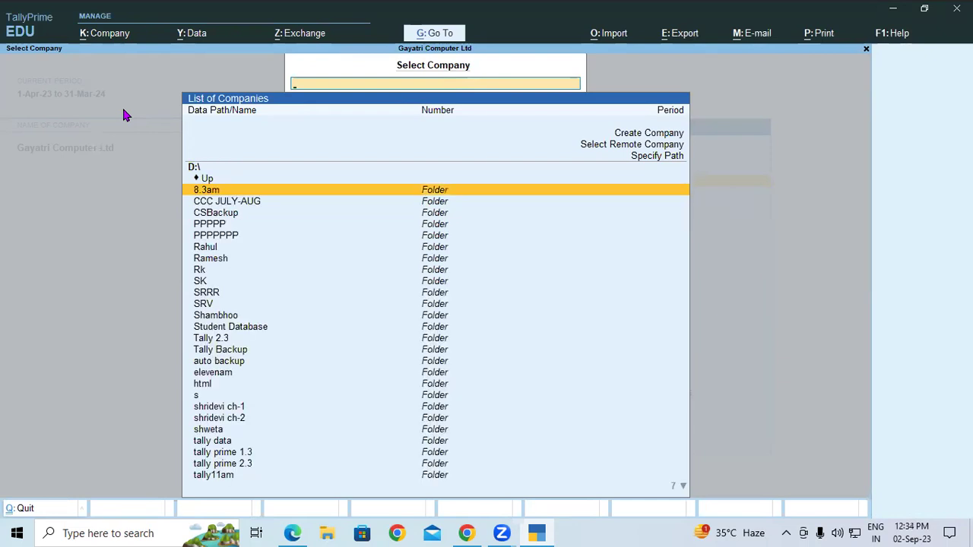
key(Down)
key(Down)
key(Down)
key(Down)
key(Down)
key(Down)
key(Down)
key(Down)
key(Down)
key(Down)
key(Down)
key(Down)
key(Down)
key(Down)
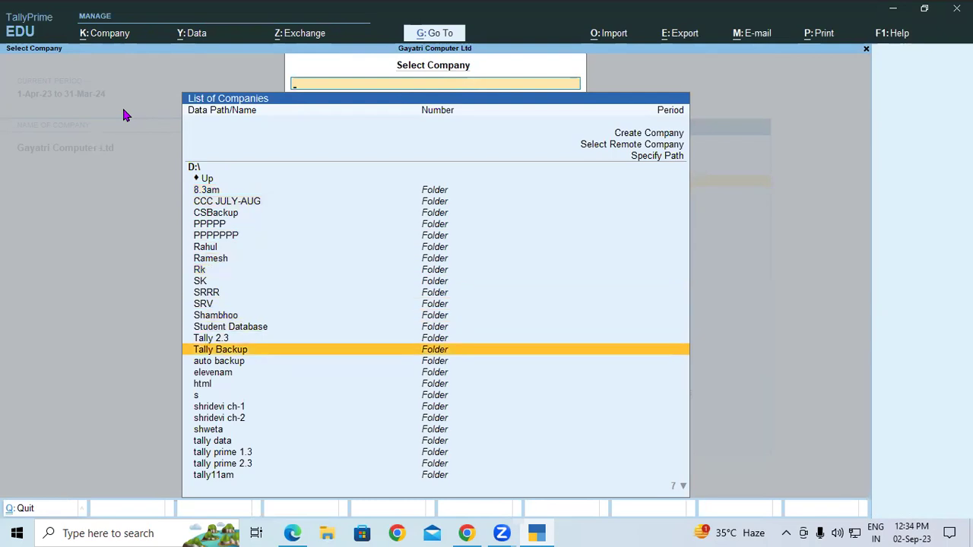
key(Down)
key(Down)
key(Down)
key(Down)
key(Down)
key(Down)
key(Down)
key(Down)
key(Down)
key(Down)
key(Down)
key(Down)
key(Down)
key(Down)
key(Down)
key(Down)
key(Down)
key(Down)
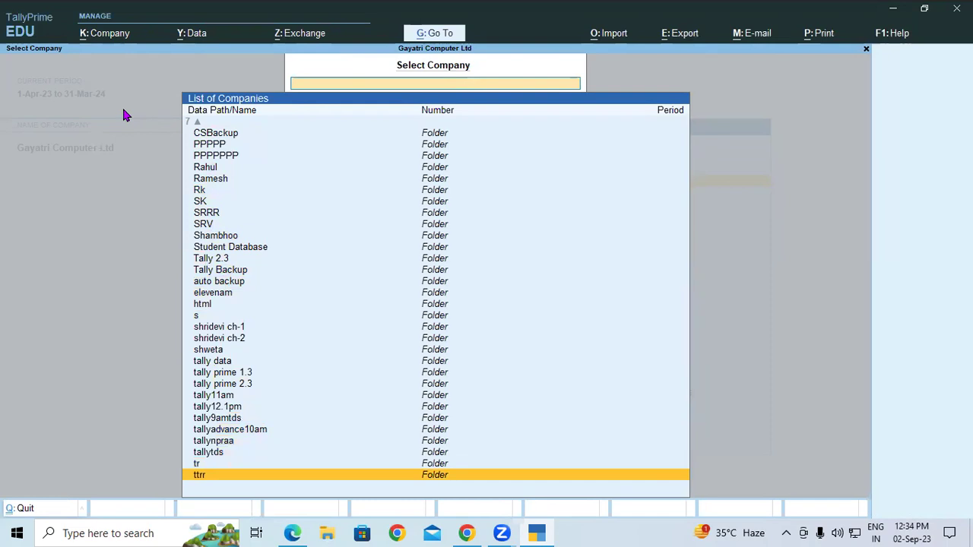
key(Up)
key(Up)
key(Up)
key(Up)
key(Up)
key(Up)
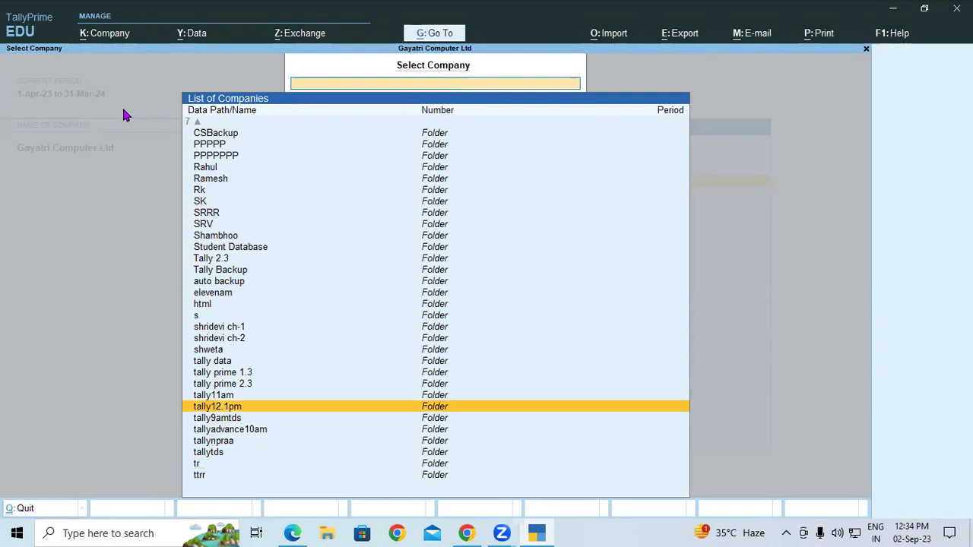
key(Return)
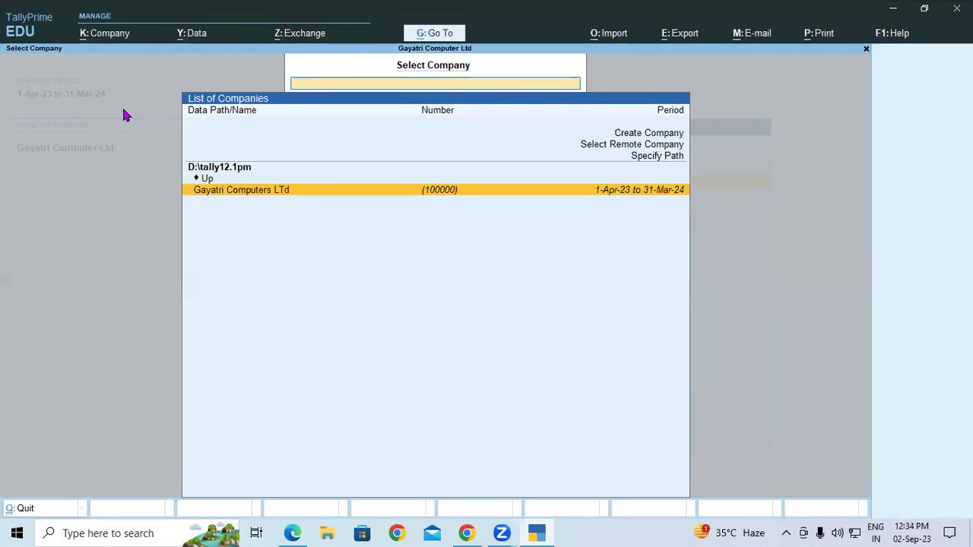
key(Return)
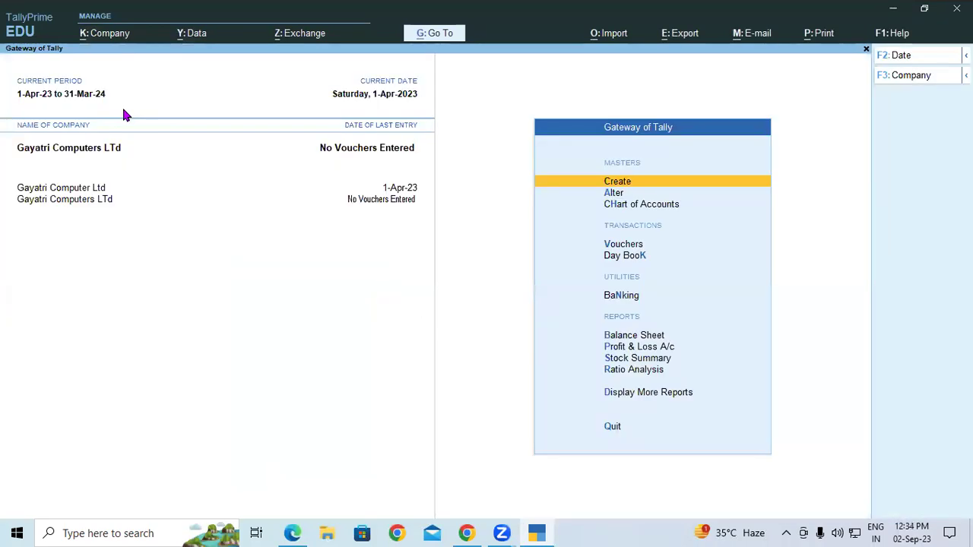